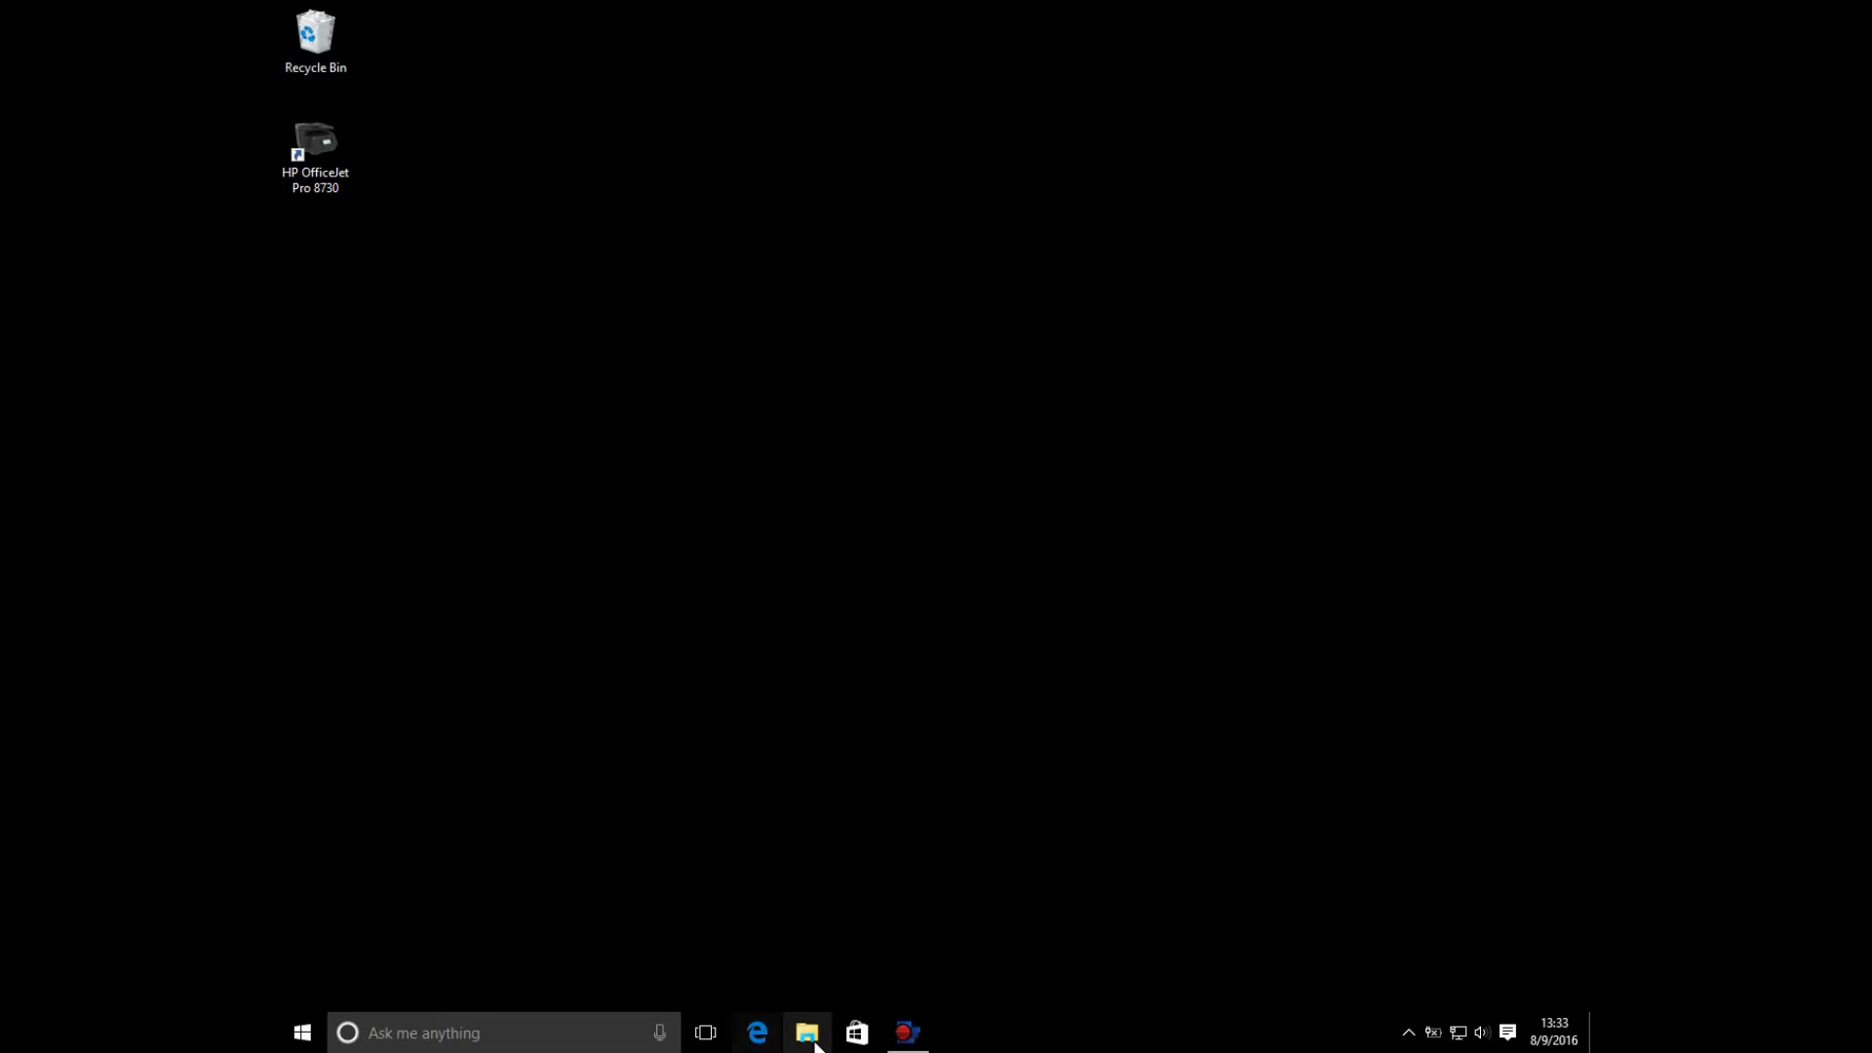
# In File Explorer, navigate to C:\Program Files (x86)\HP\HP OfficeJet Pro 8730\bin.
pyautogui.click(806, 1045)
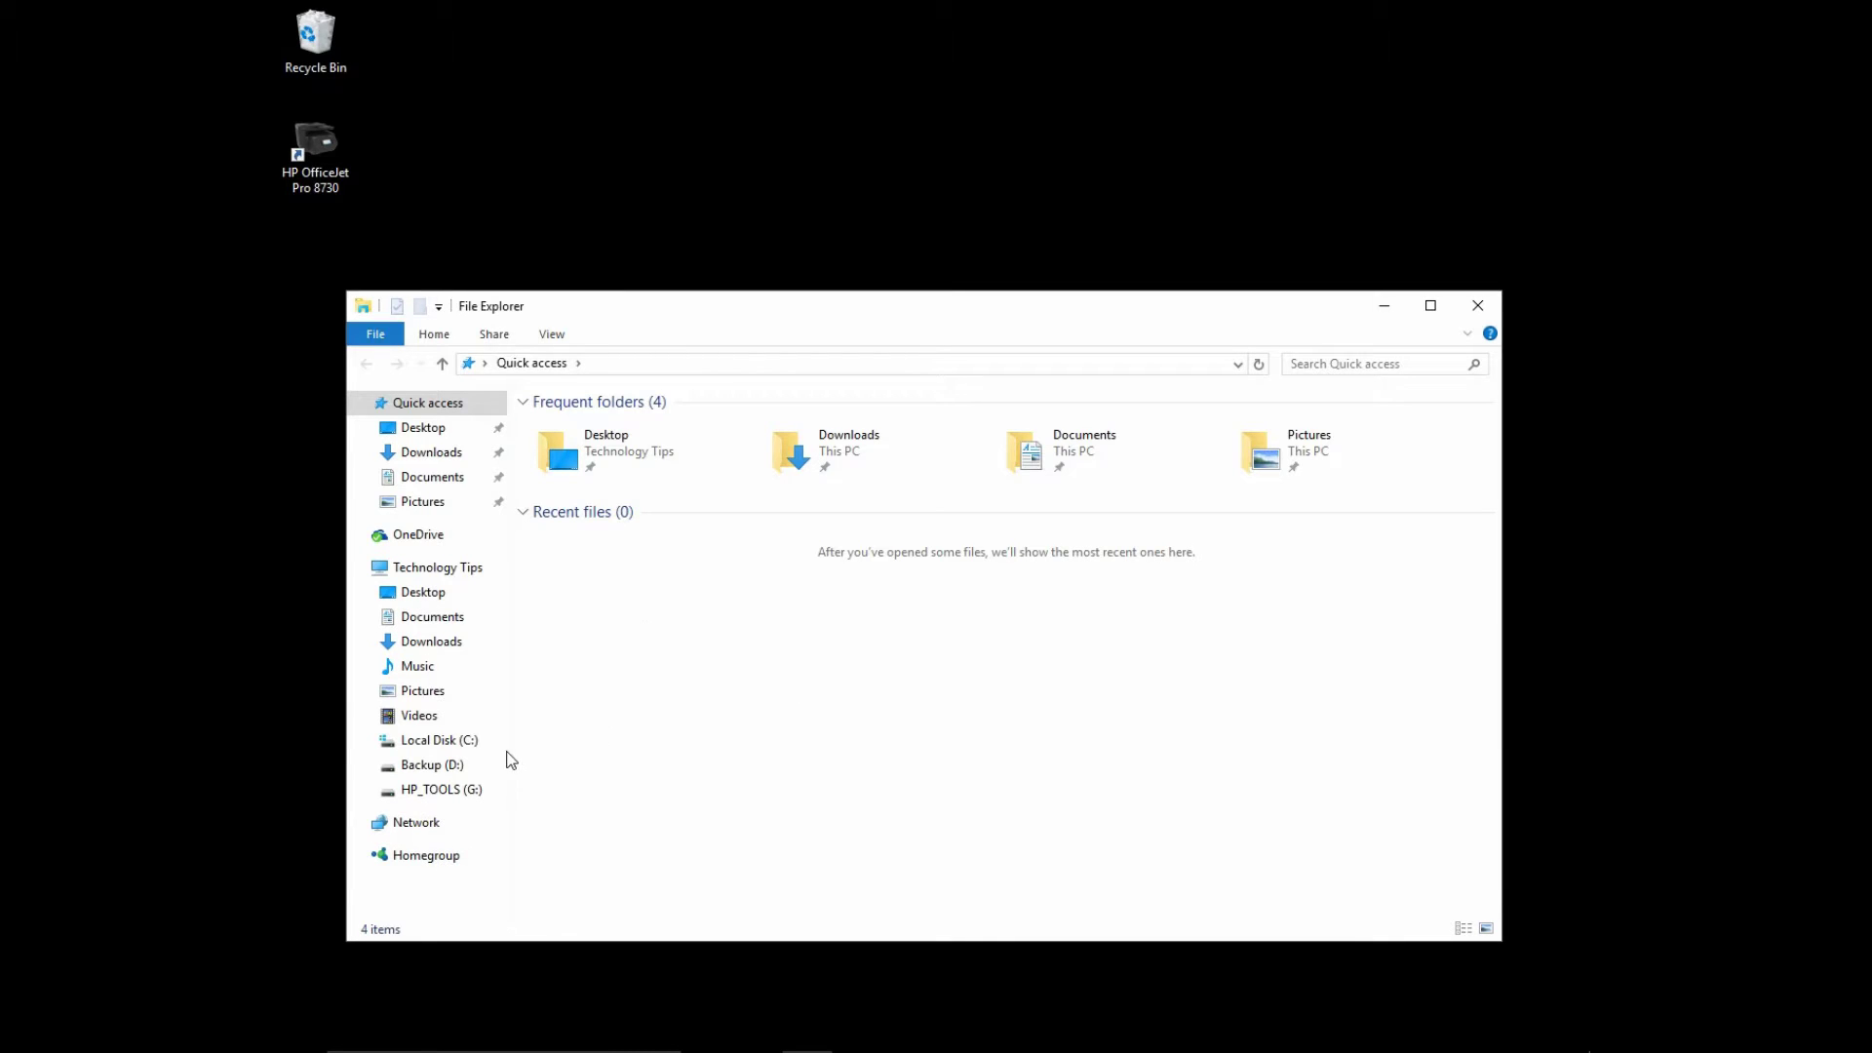
pyautogui.click(439, 740)
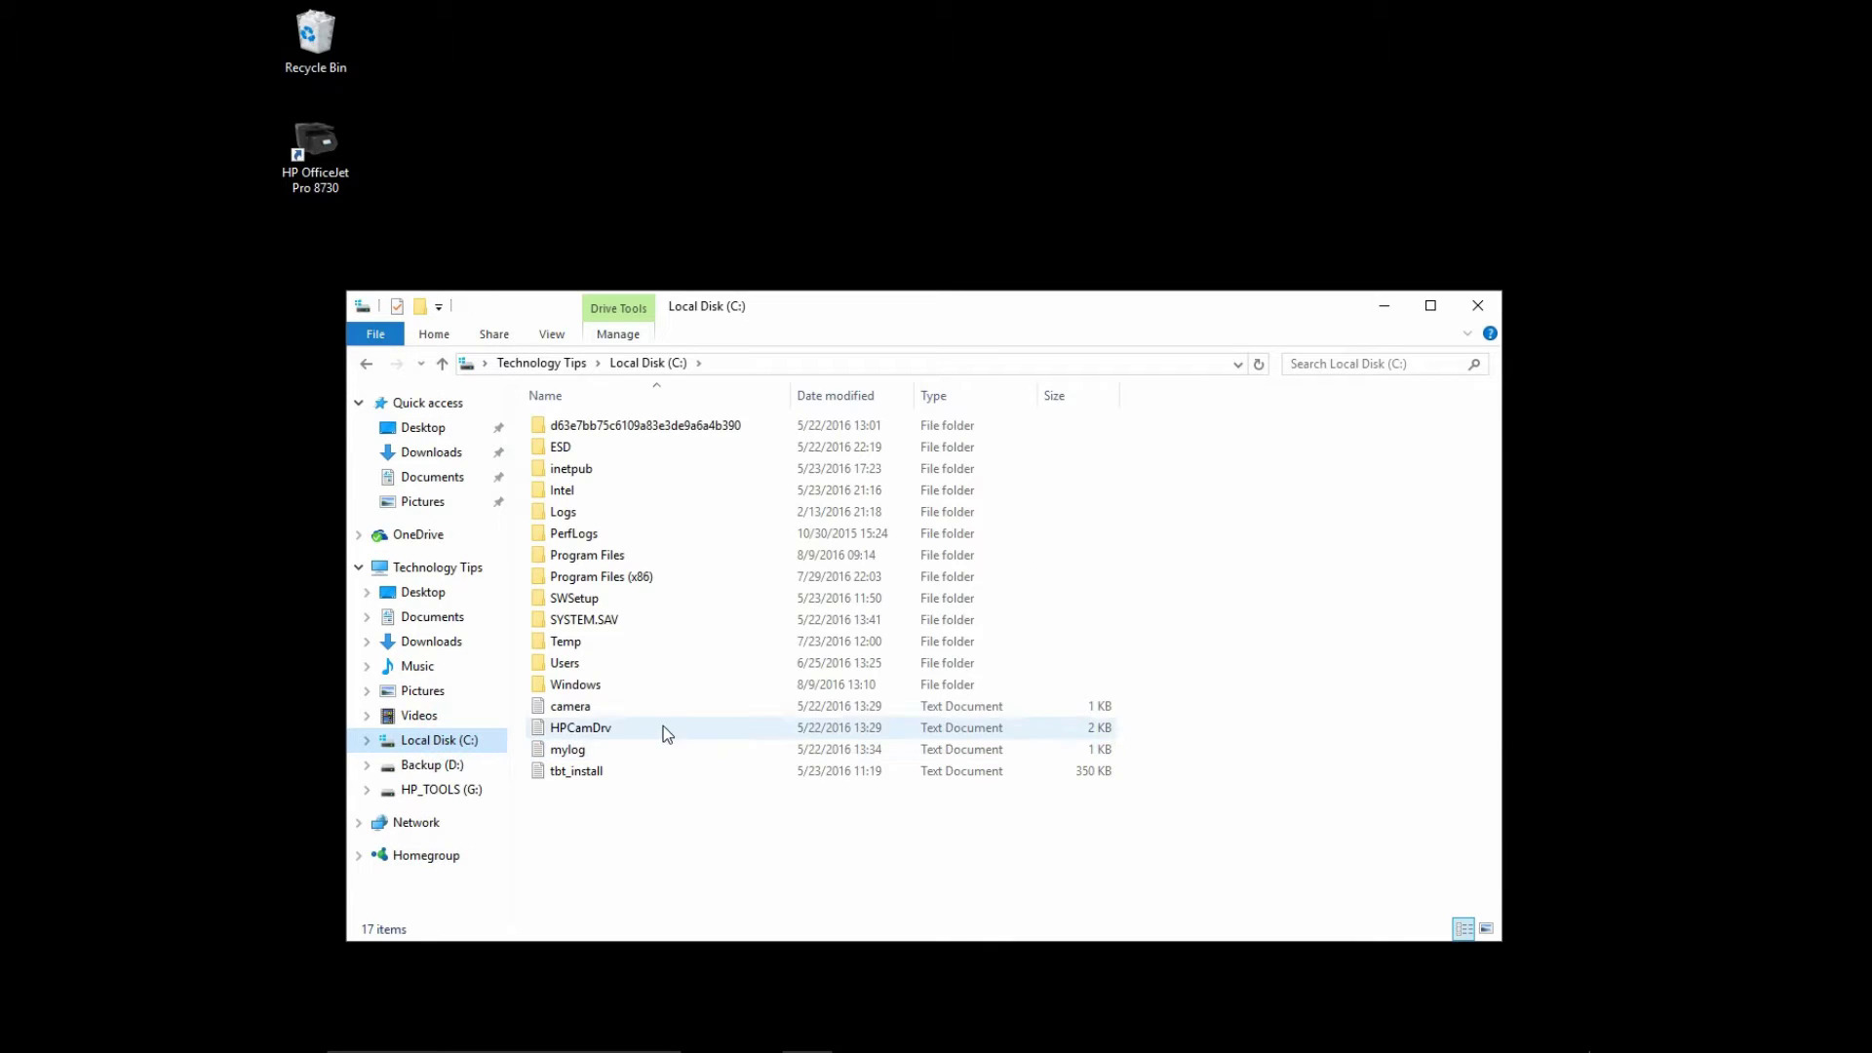
pyautogui.click(640, 581)
pyautogui.doubleClick(639, 583)
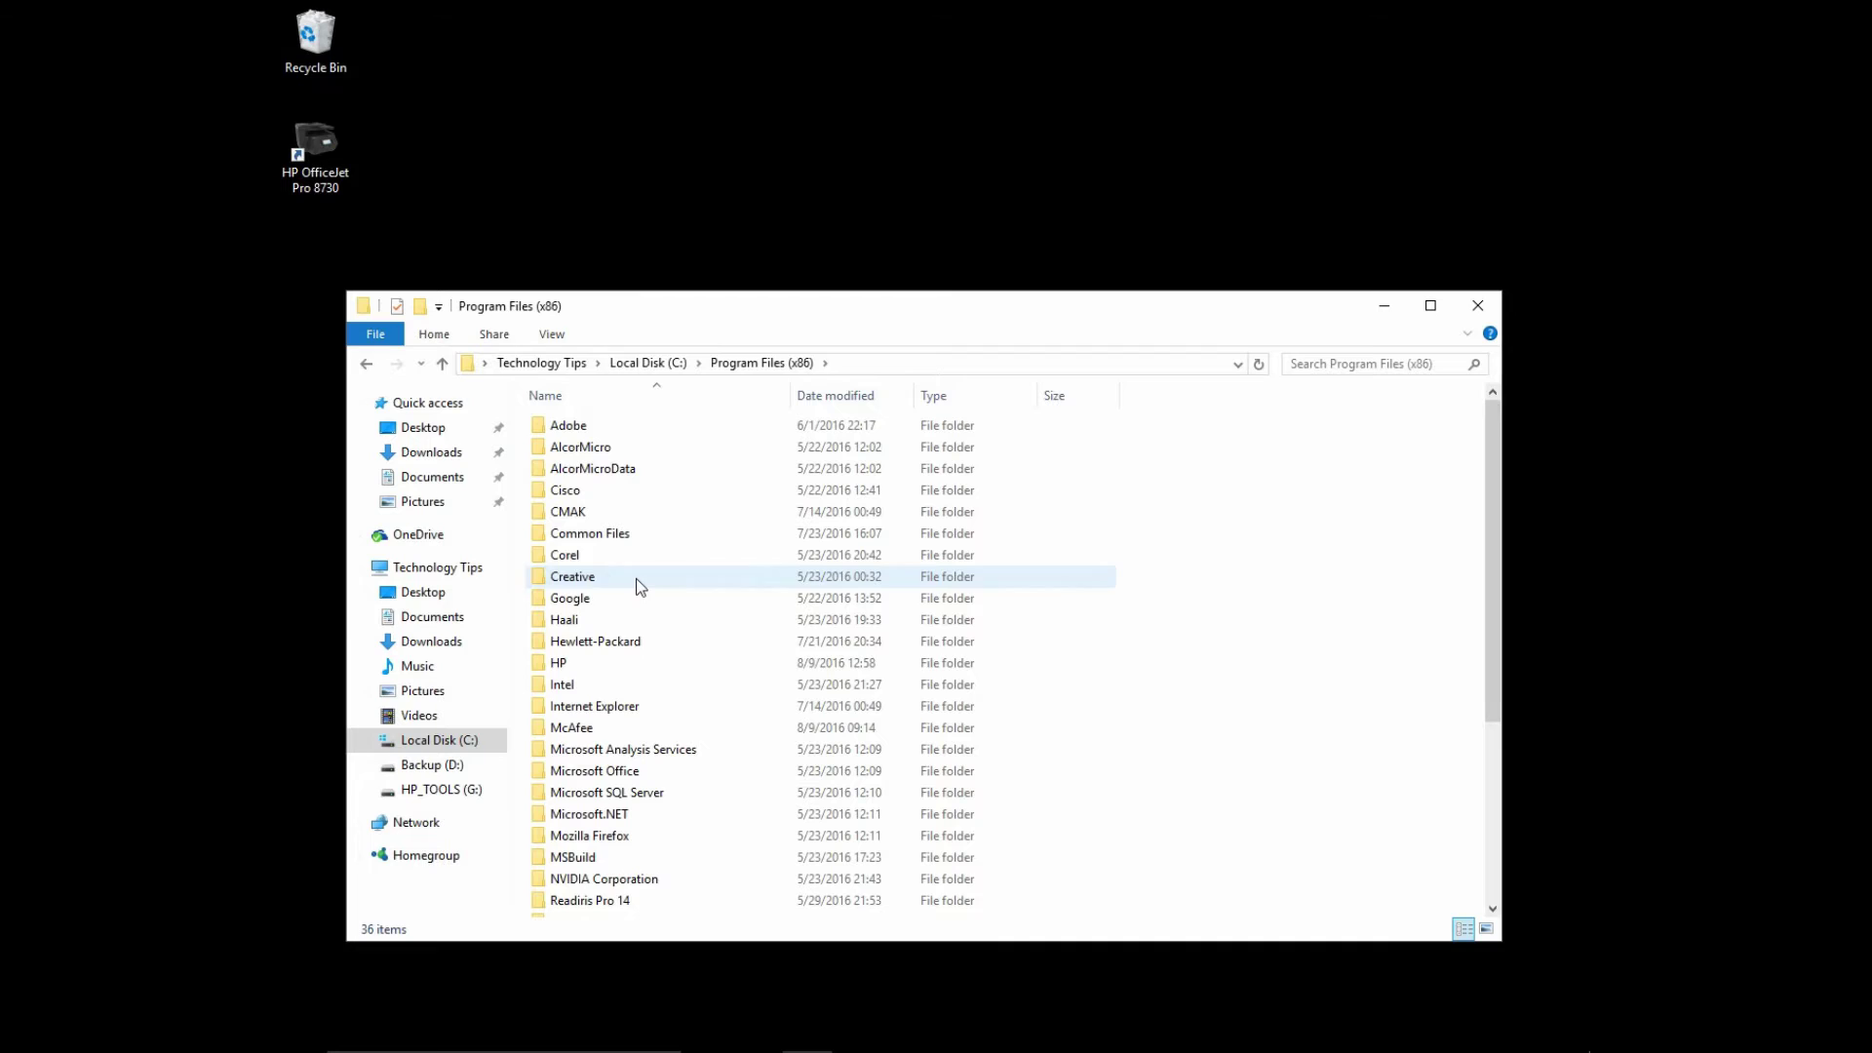
pyautogui.doubleClick(570, 664)
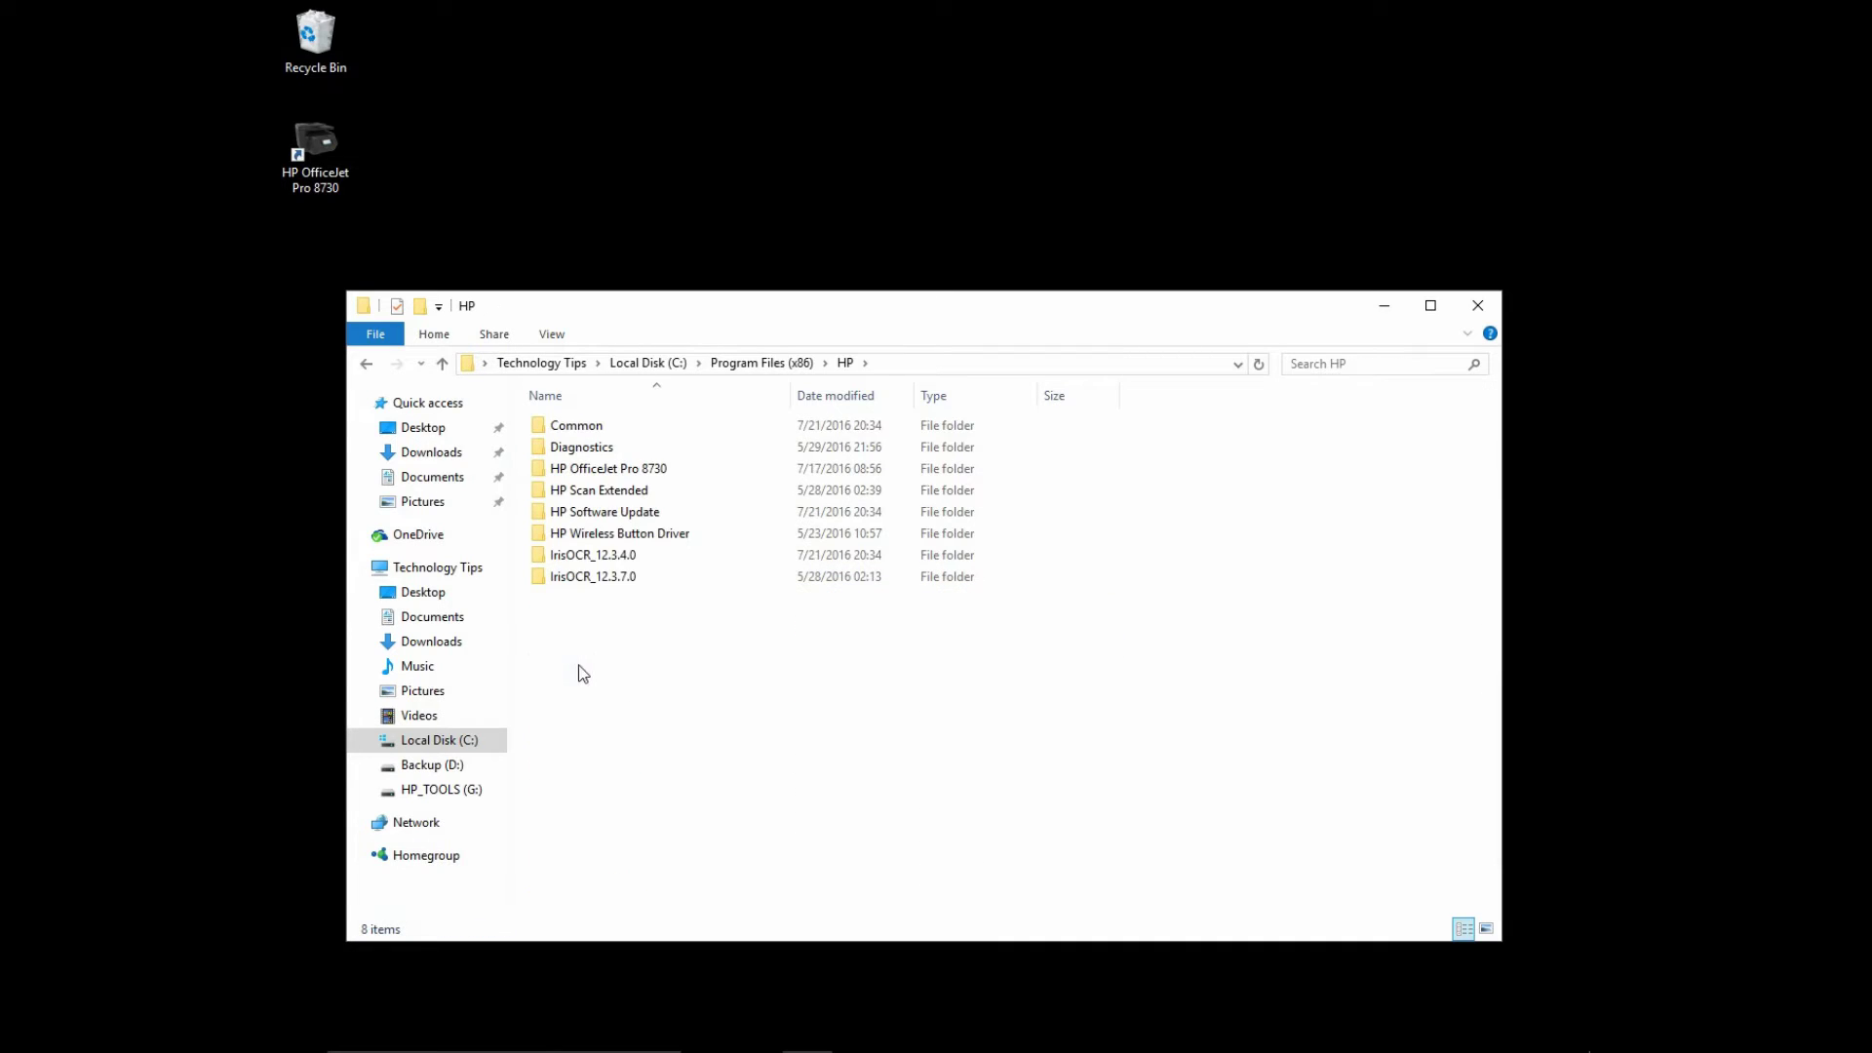
pyautogui.doubleClick(663, 470)
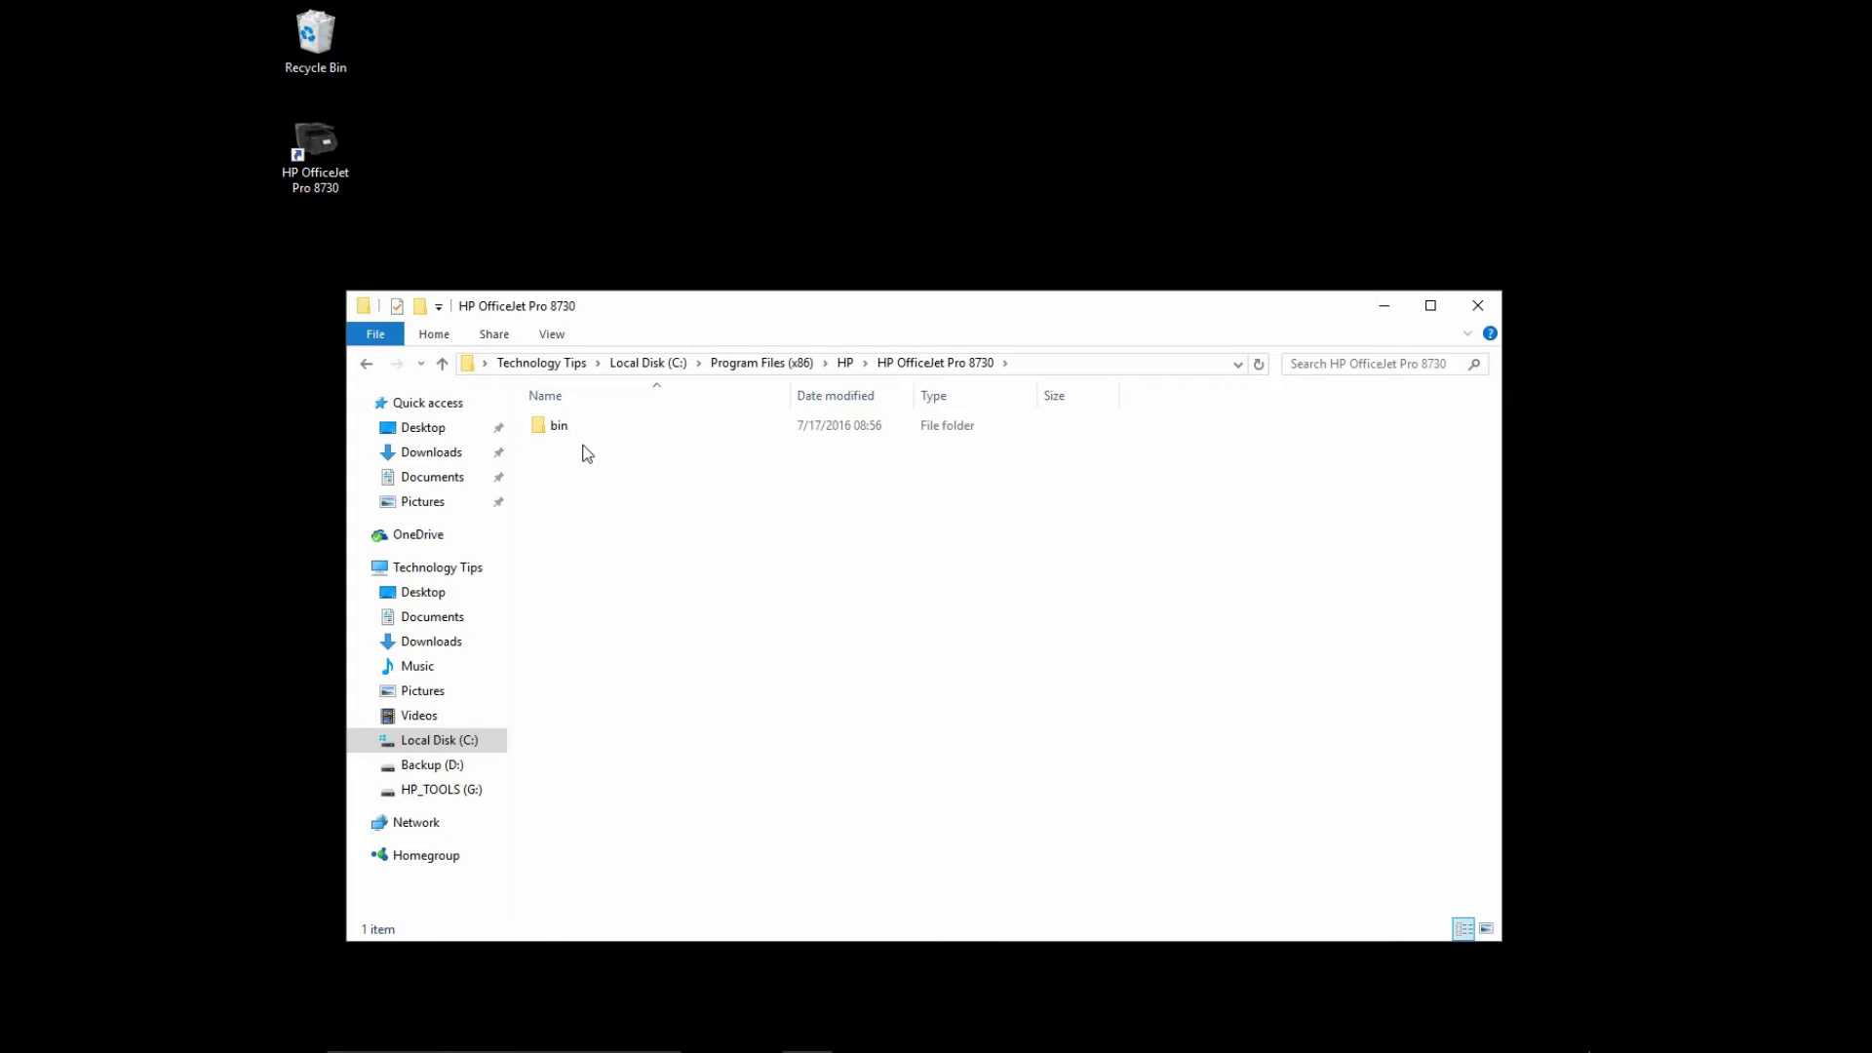
pyautogui.doubleClick(565, 429)
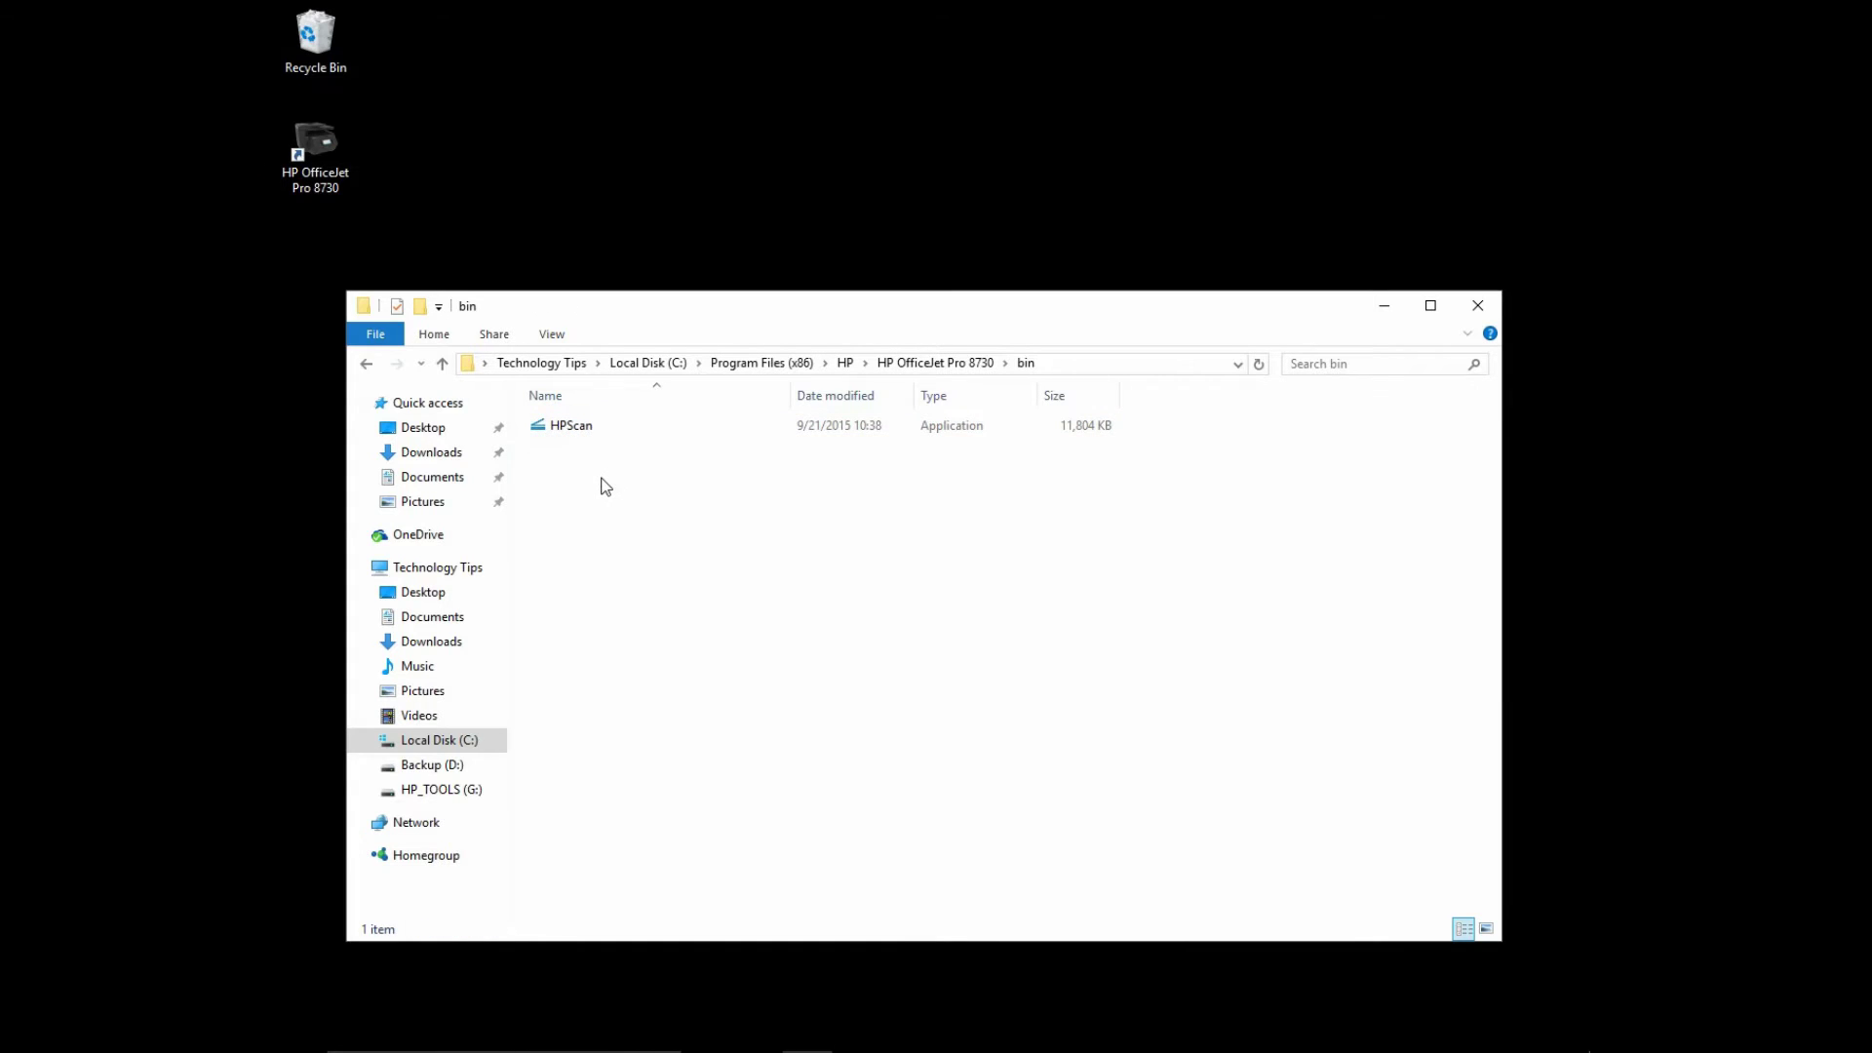
# Create a shortcut to HPScan and accept placing it on the desktop.
pyautogui.rightClick(586, 429)
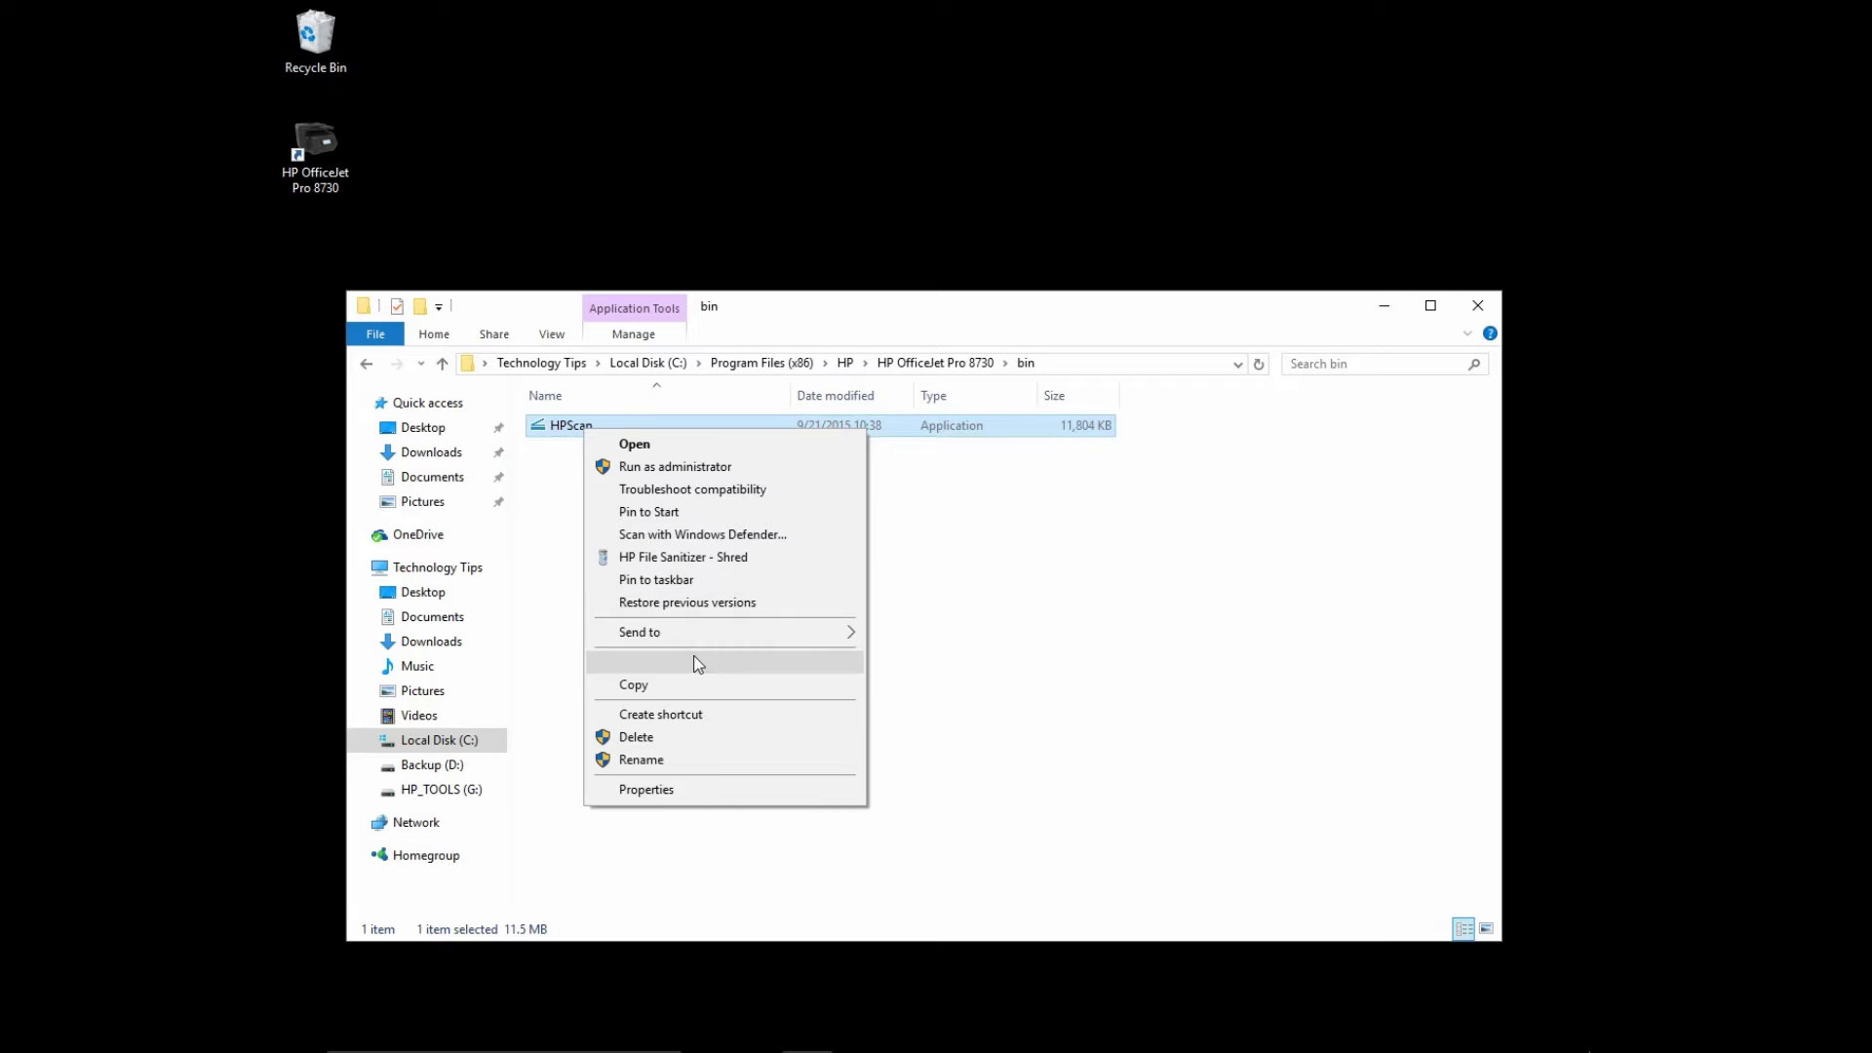
pyautogui.click(704, 723)
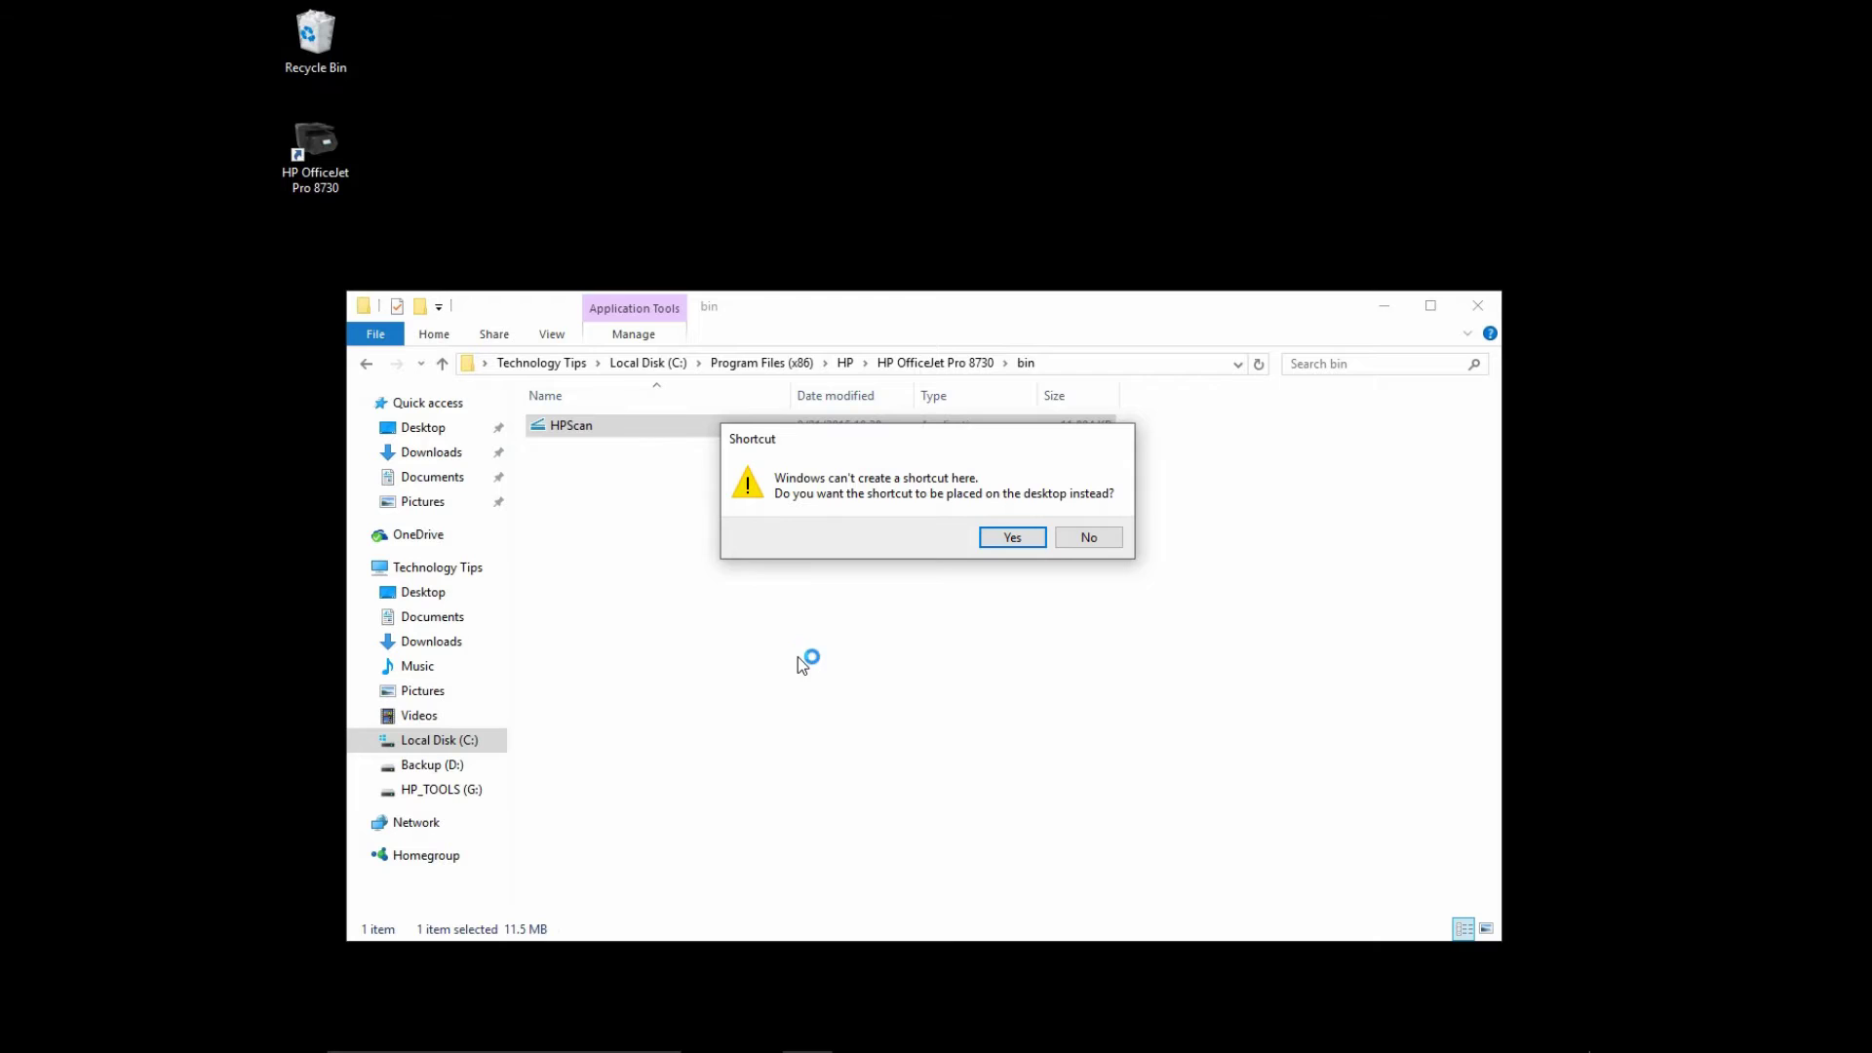
pyautogui.click(1010, 540)
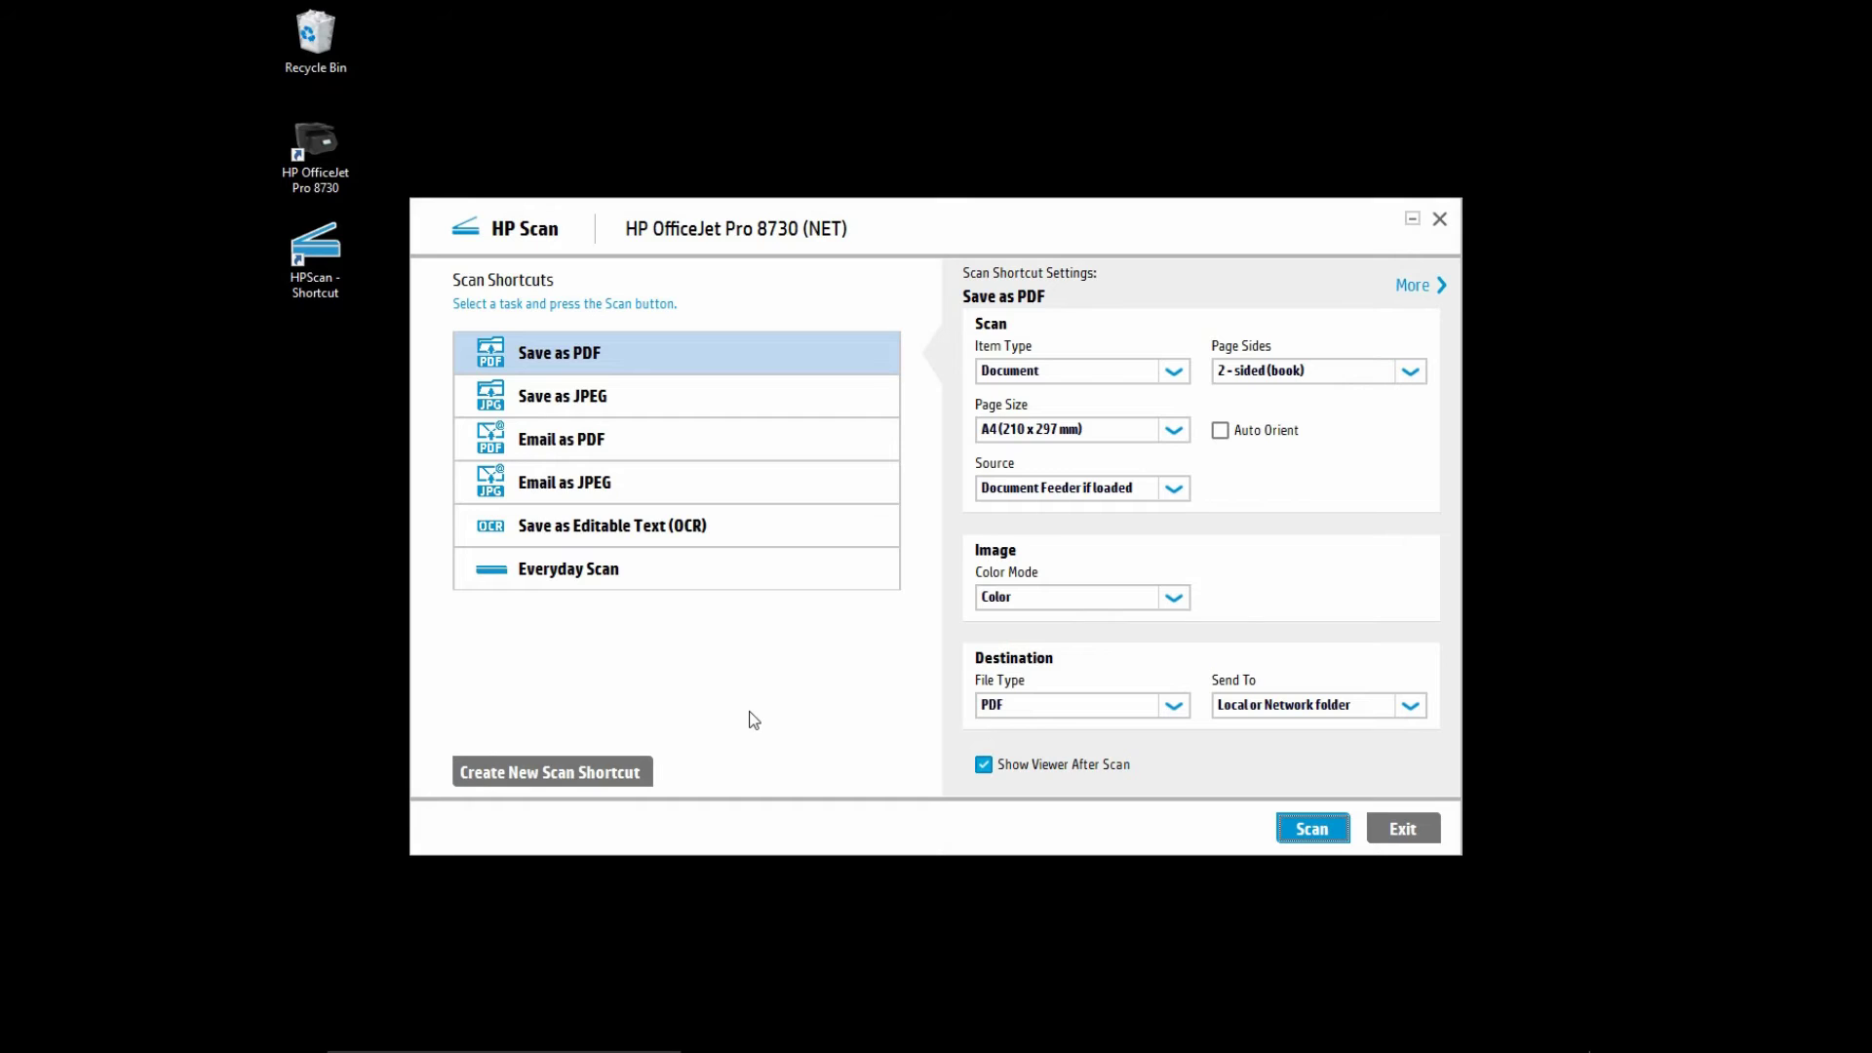
# Review the Save as JPEG shortcut's source, image and resolution options without changing them.
pyautogui.click(628, 401)
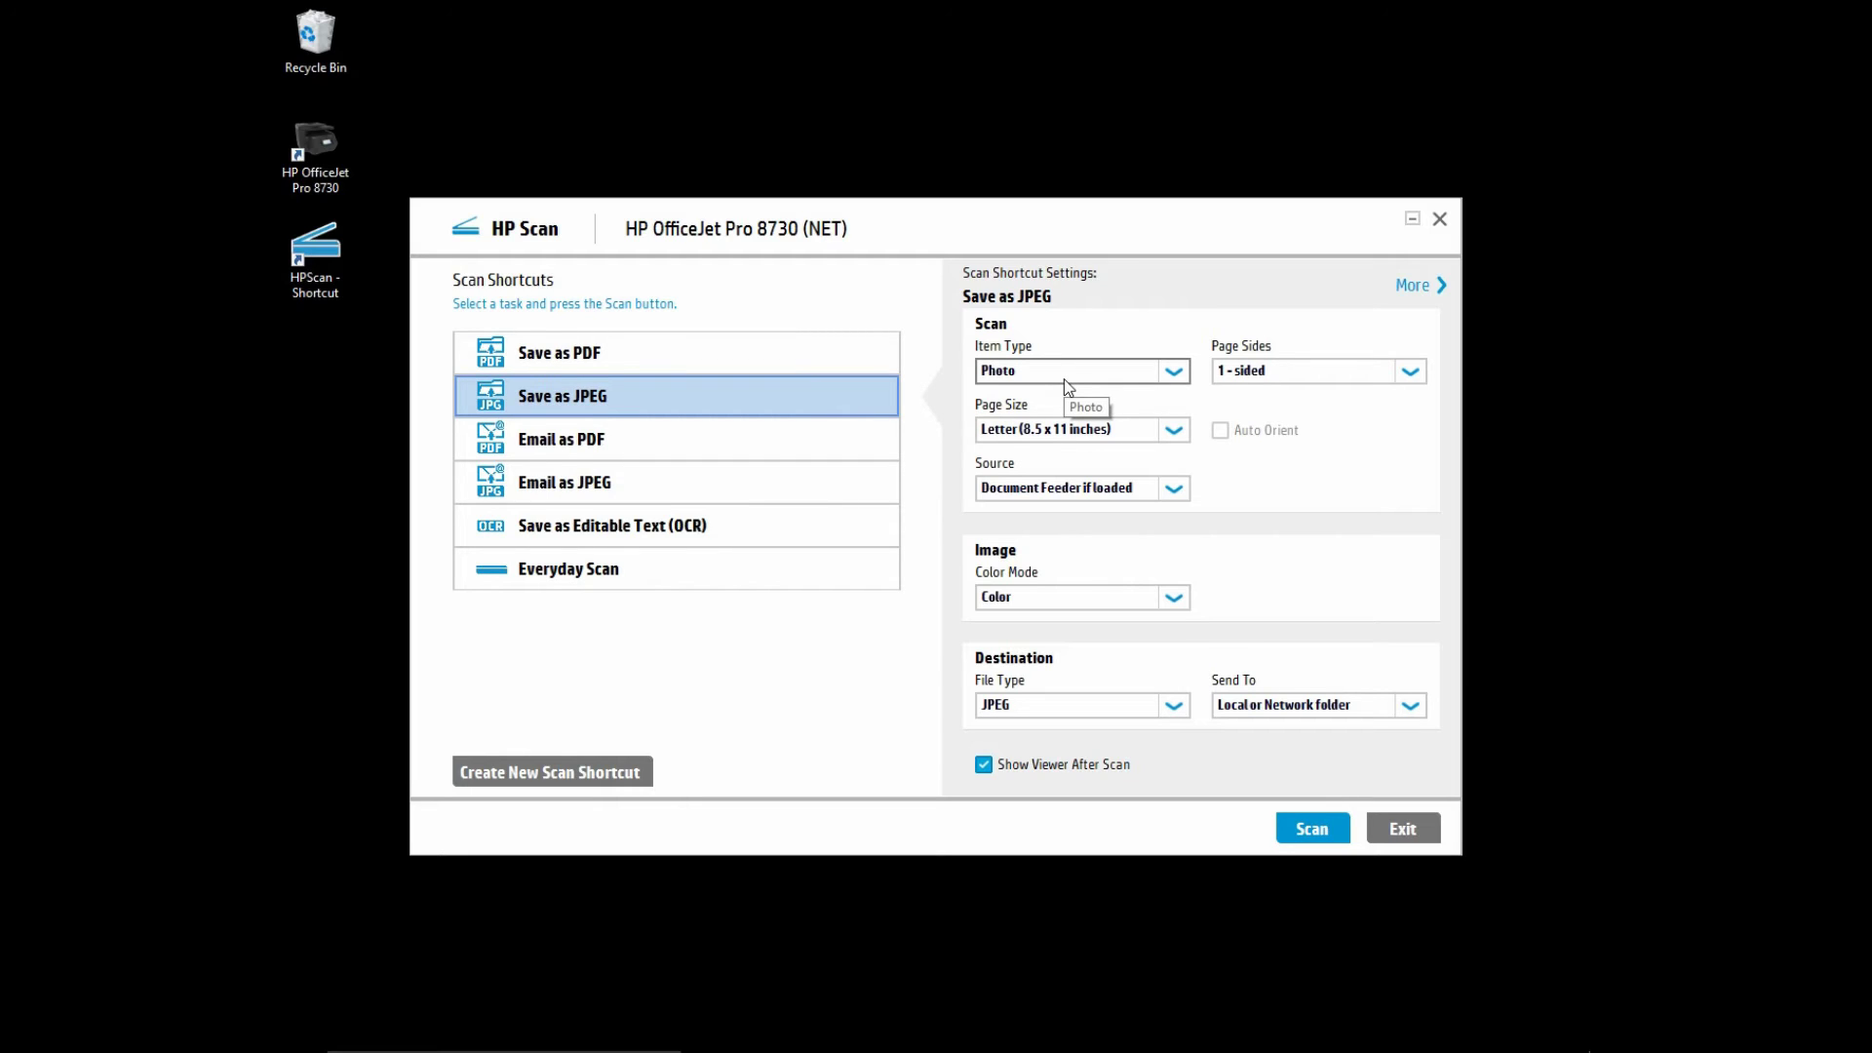
pyautogui.click(1119, 488)
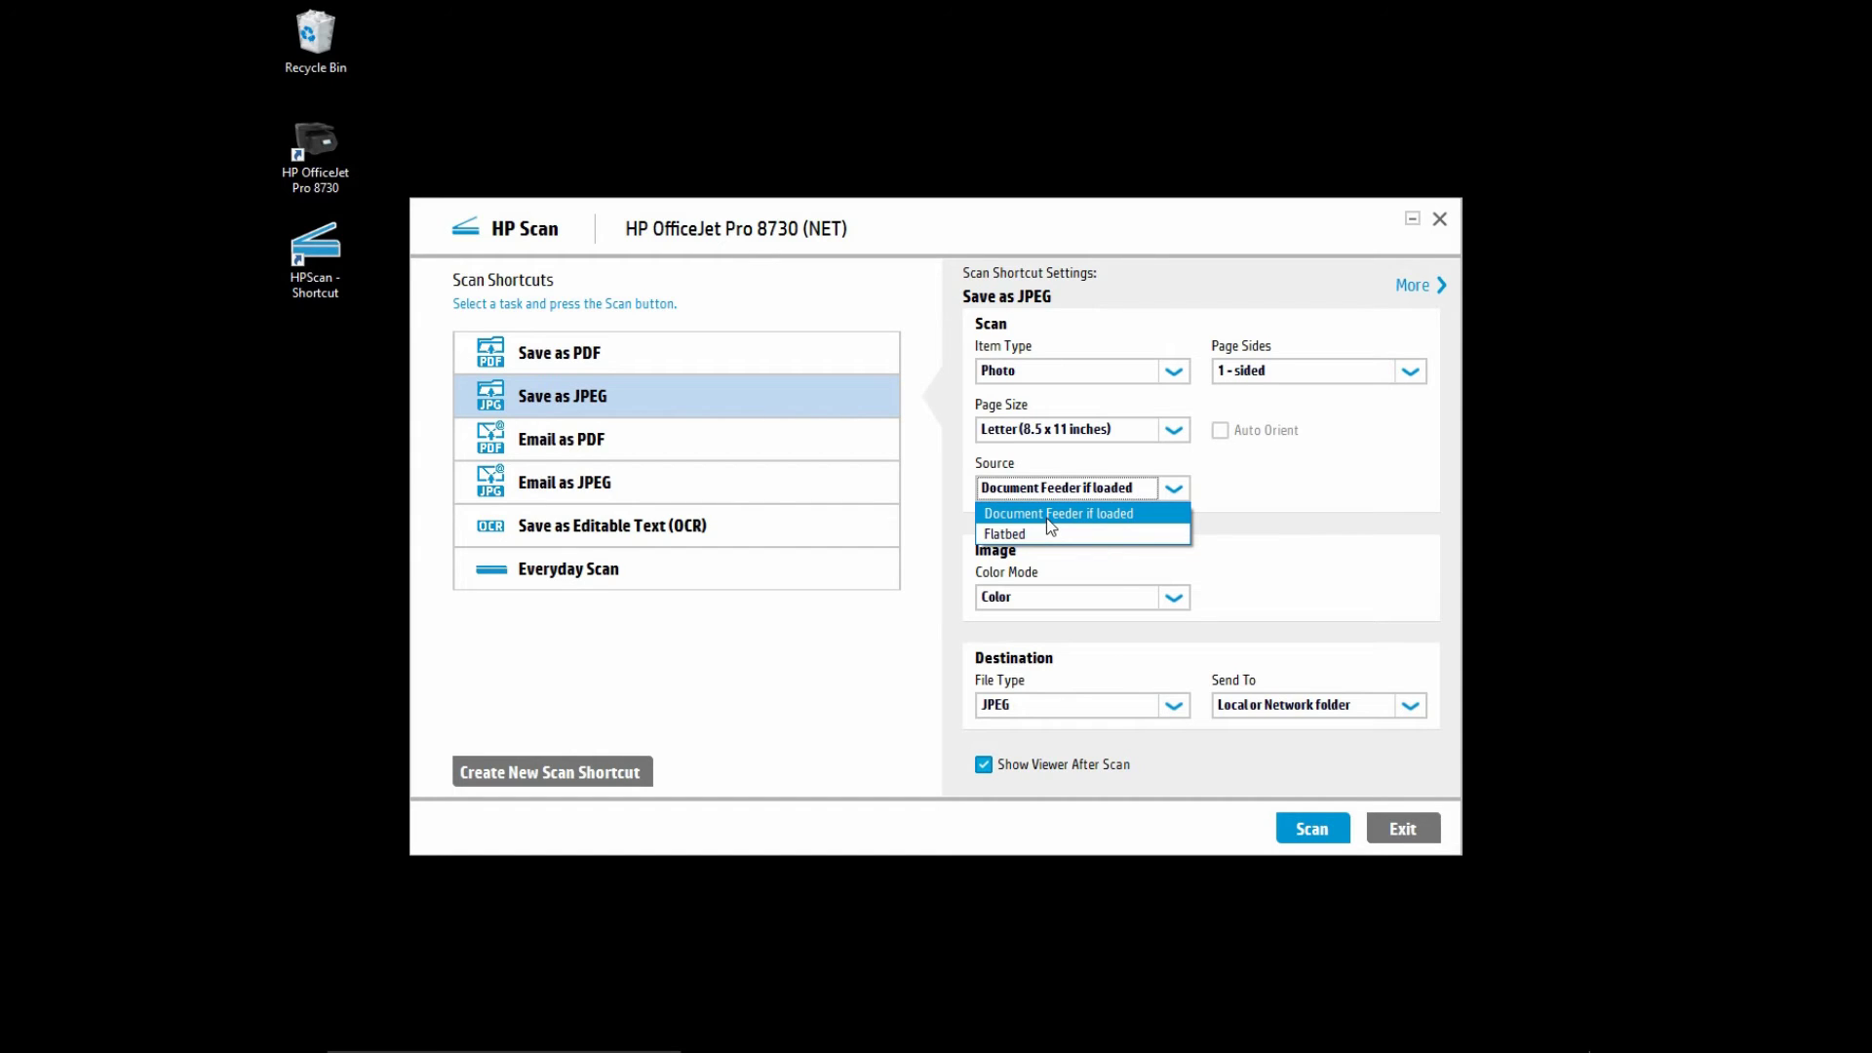
pyautogui.click(1050, 518)
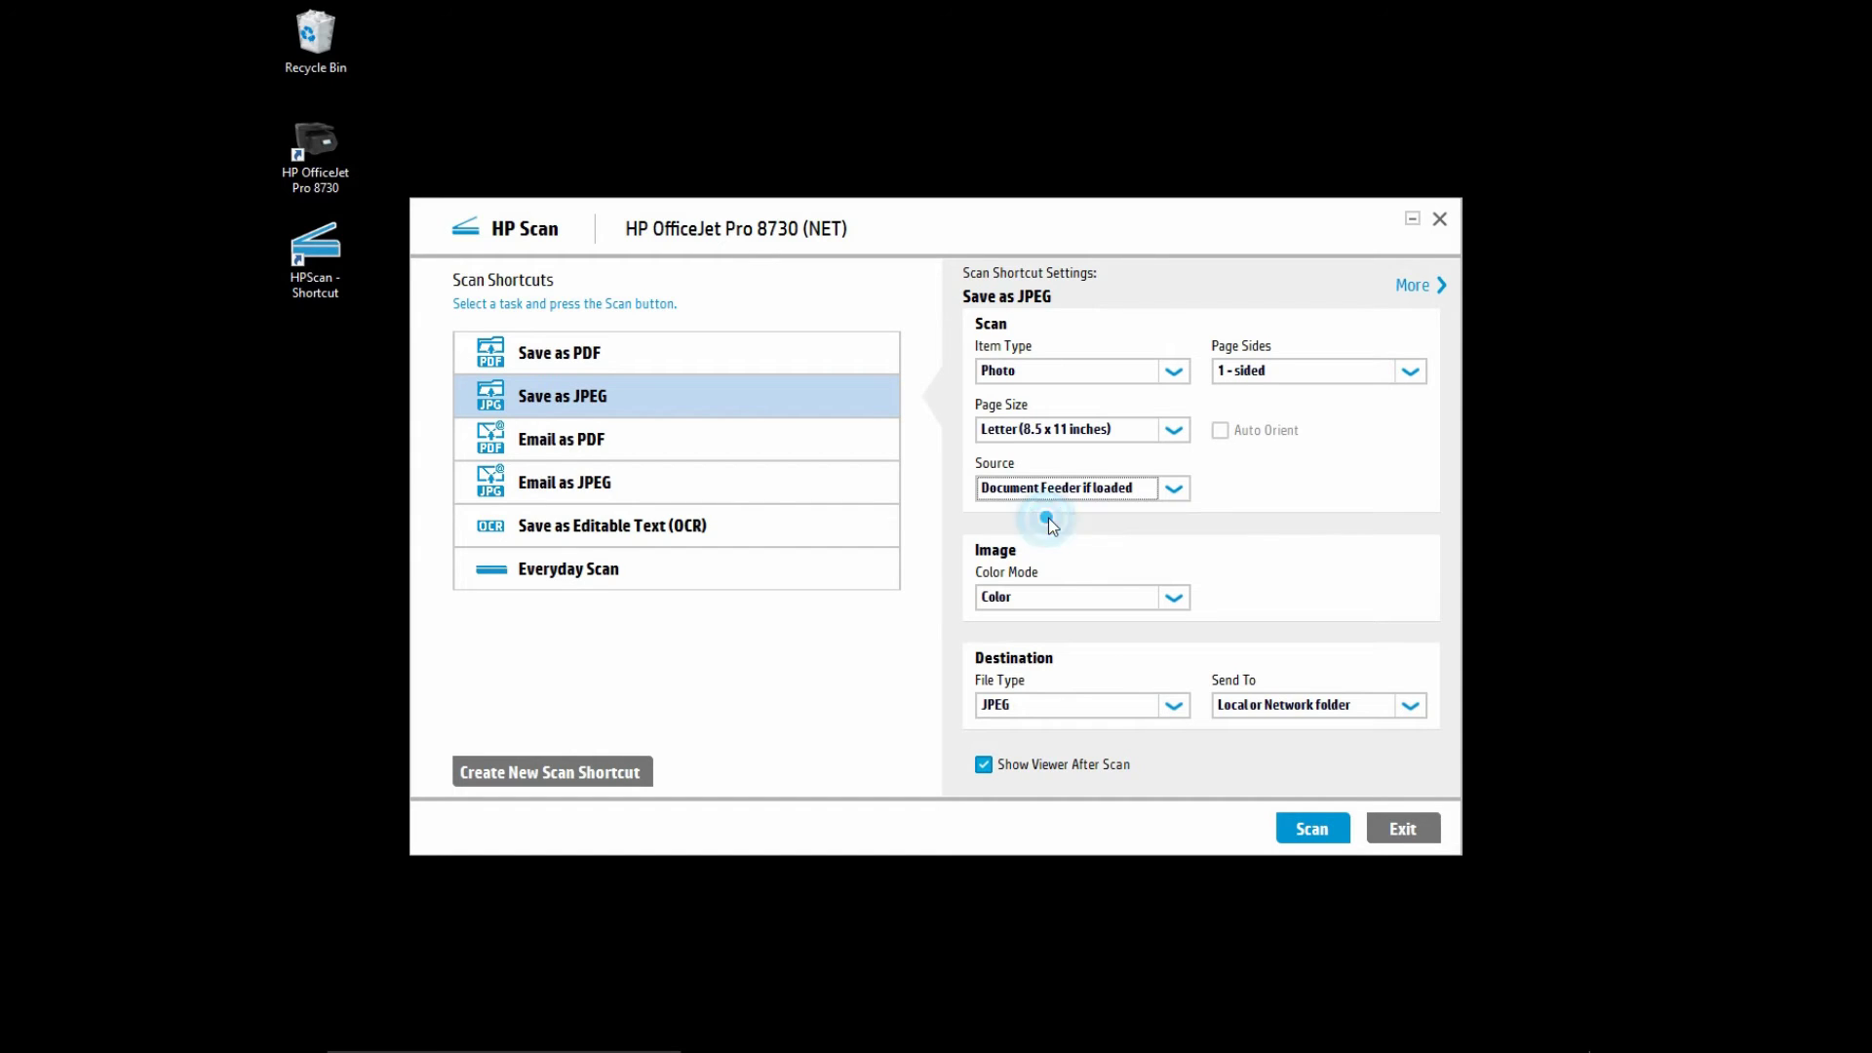
pyautogui.click(1414, 289)
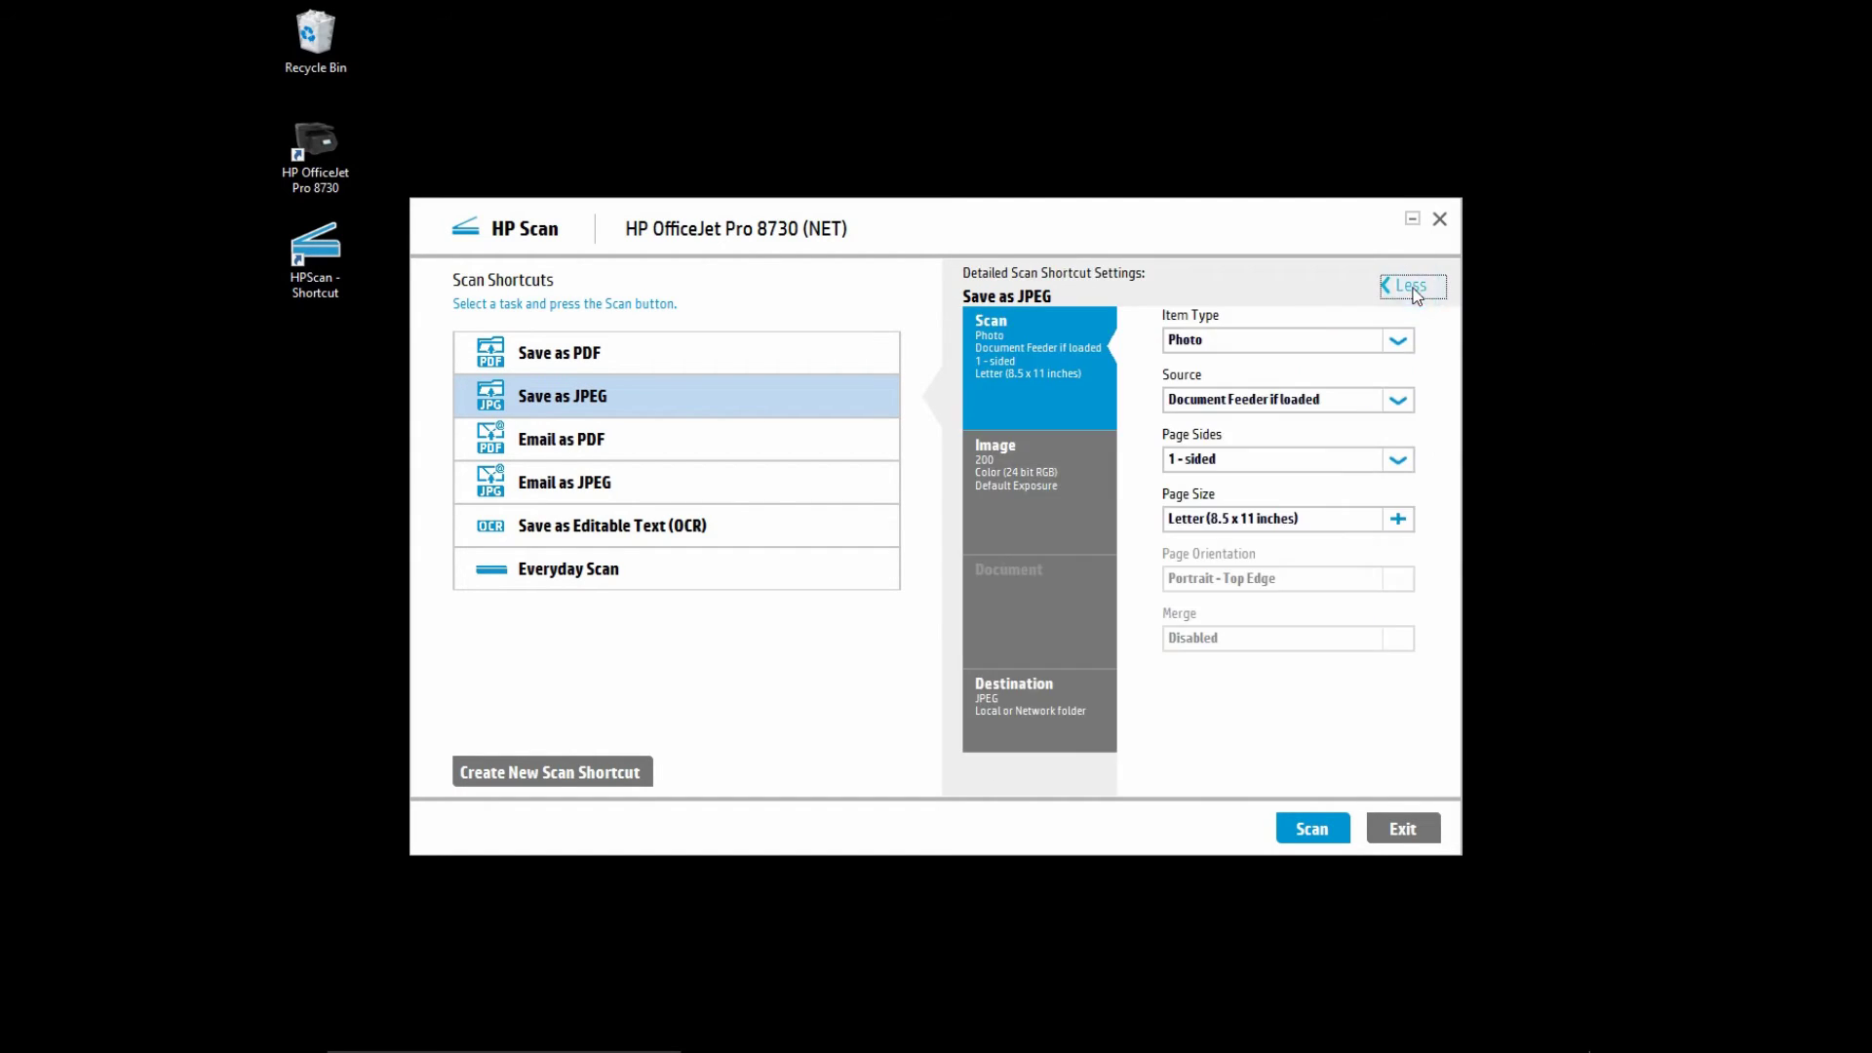
pyautogui.click(1037, 491)
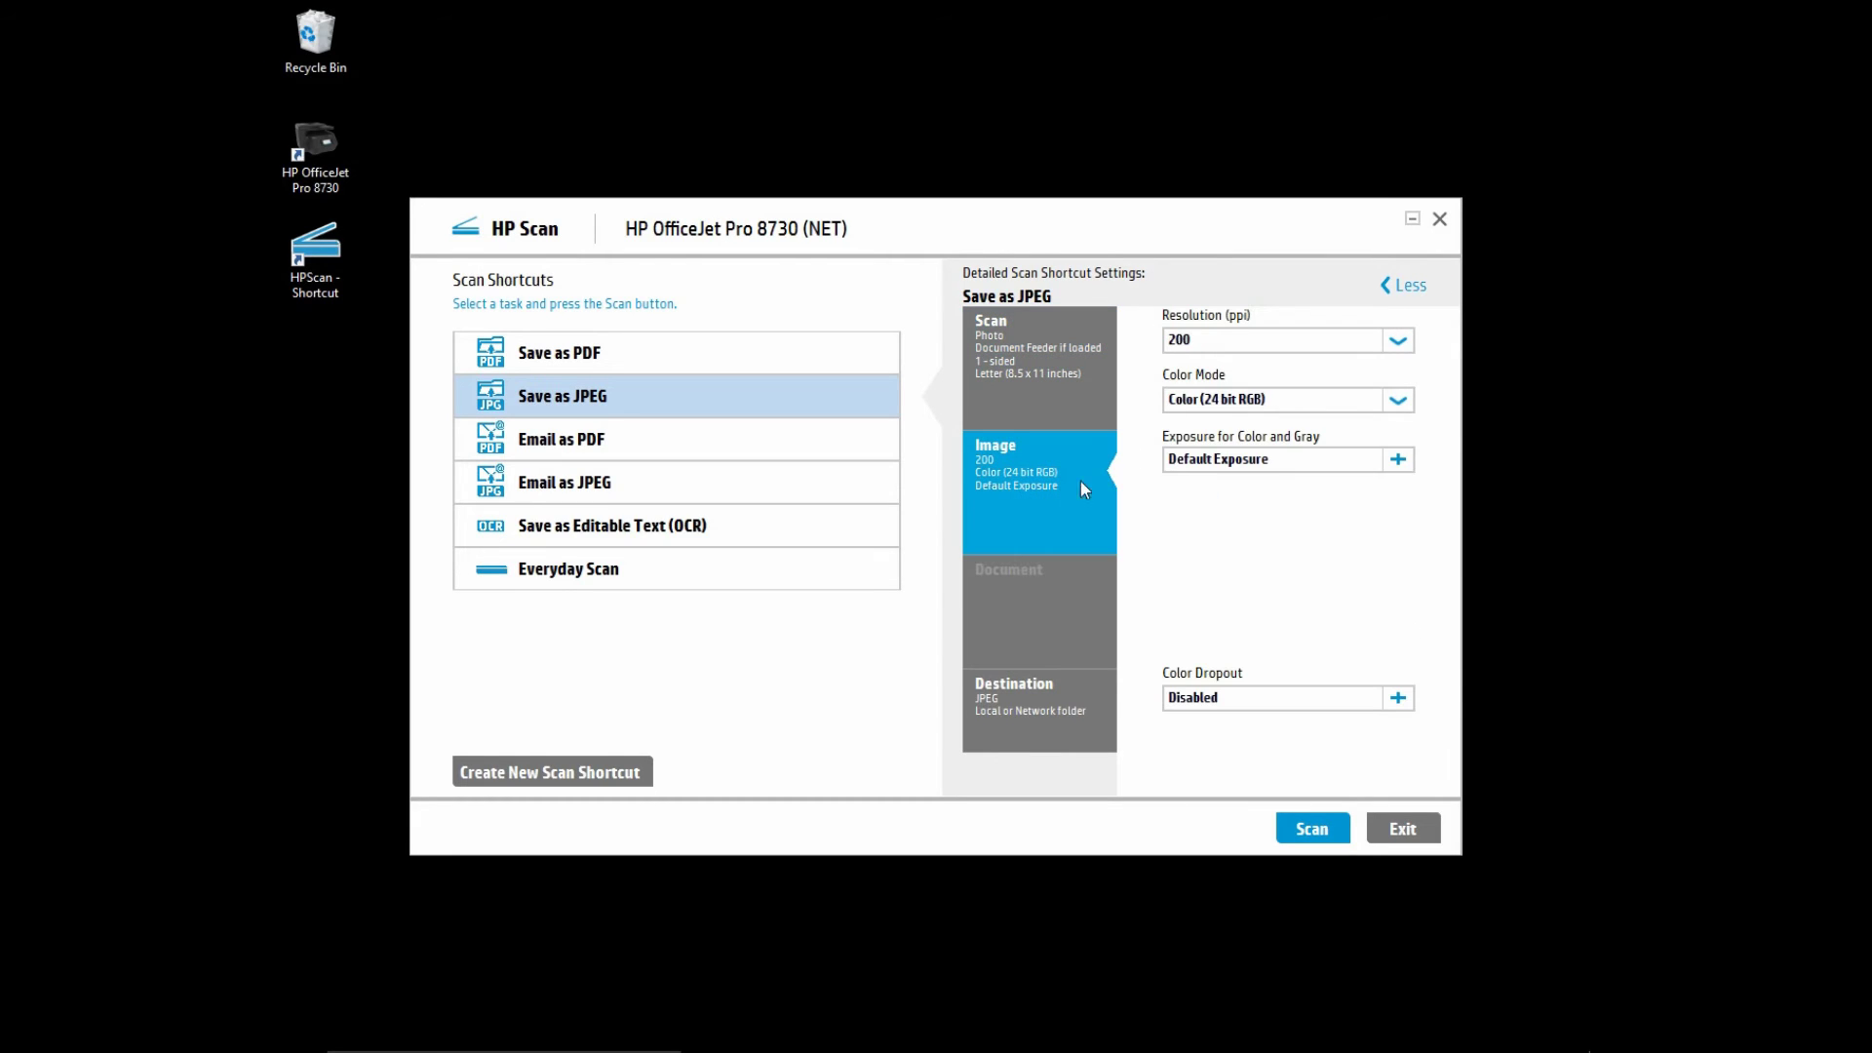
pyautogui.click(1254, 347)
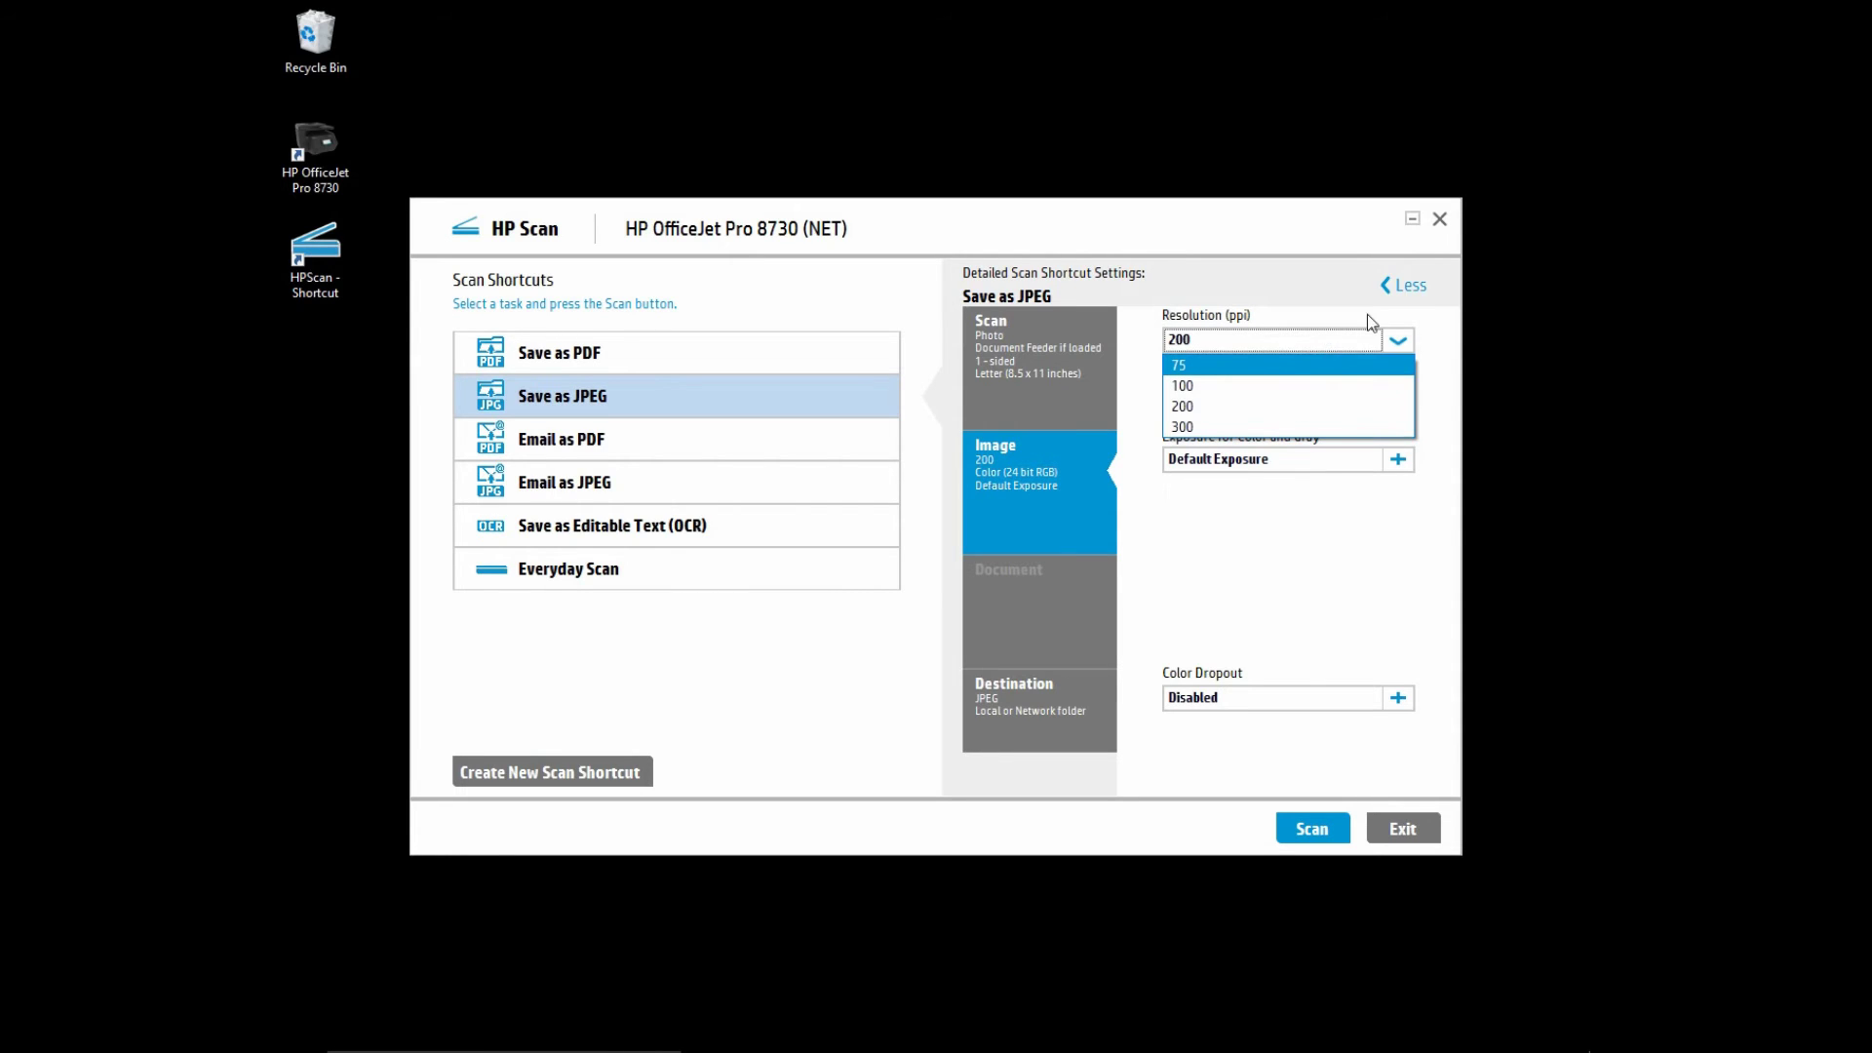
pyautogui.click(1398, 289)
# Switch the Save as JPEG shortcut to Flatbed source at 1200 ppi resolution.
pyautogui.click(1397, 290)
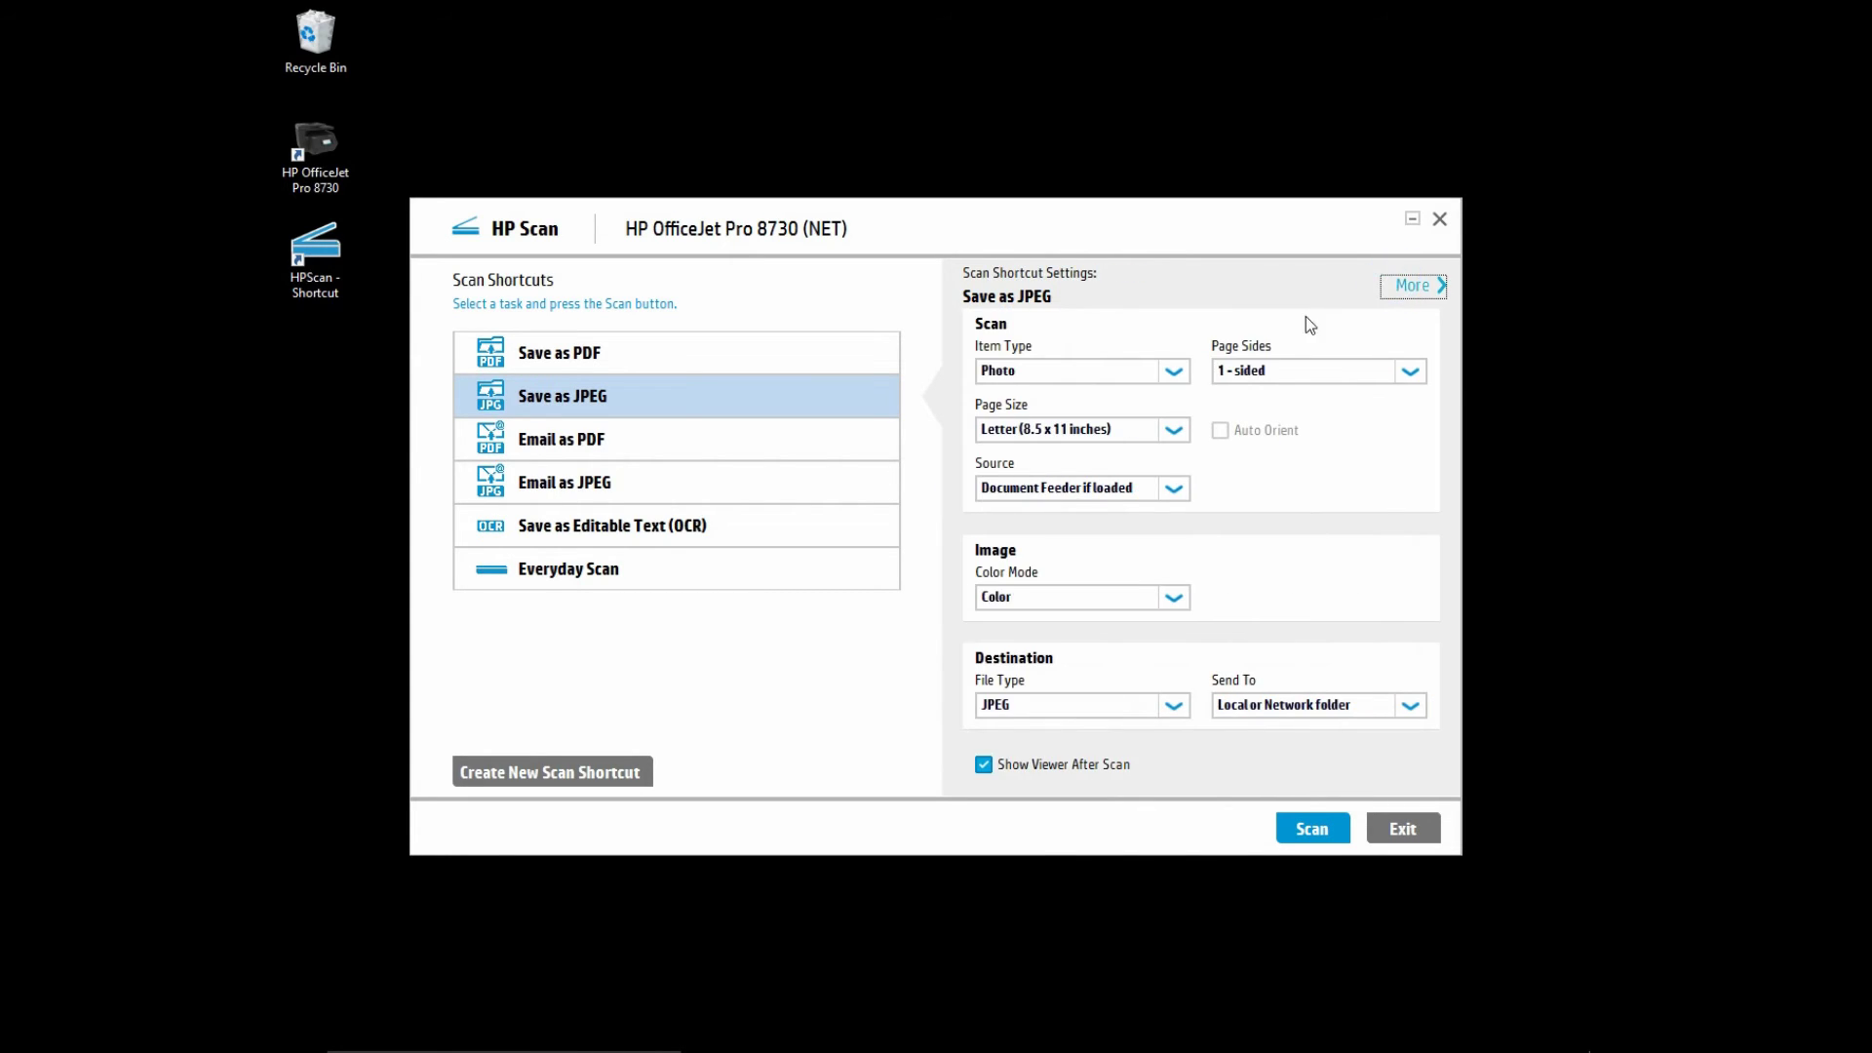
pyautogui.click(1150, 487)
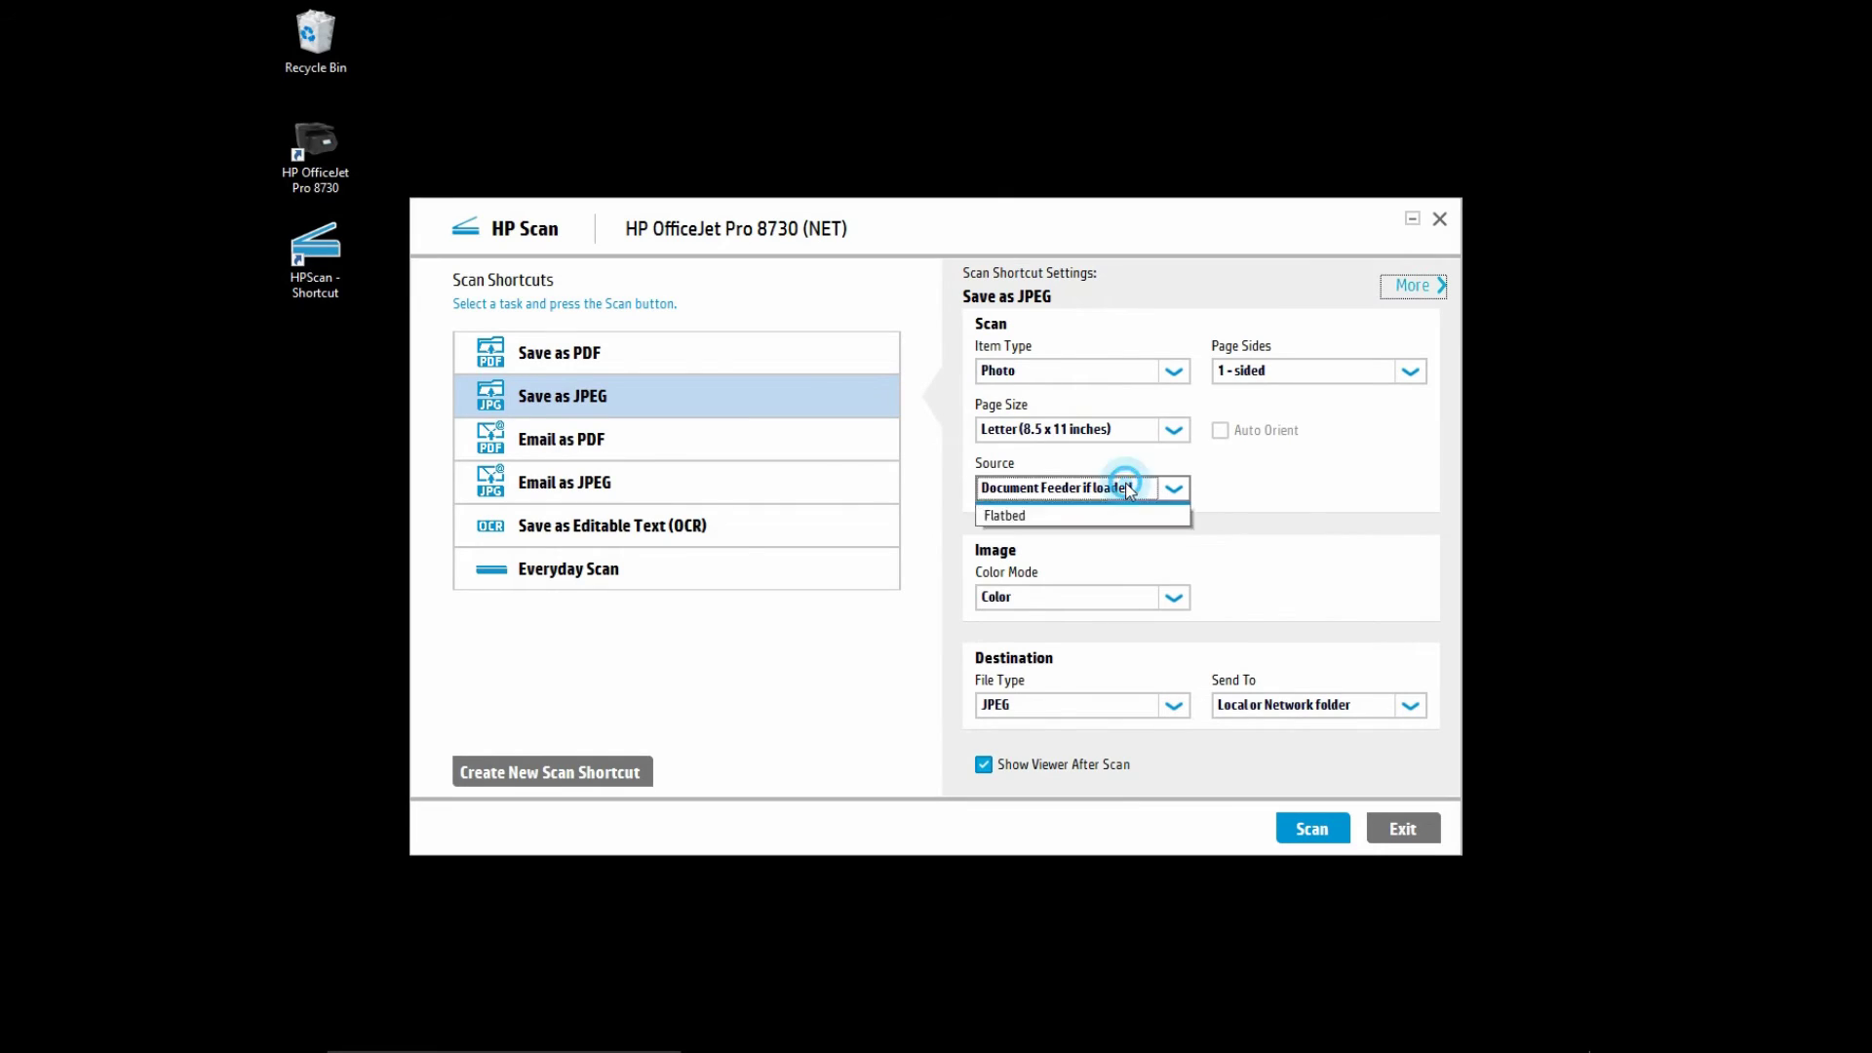
pyautogui.click(1056, 536)
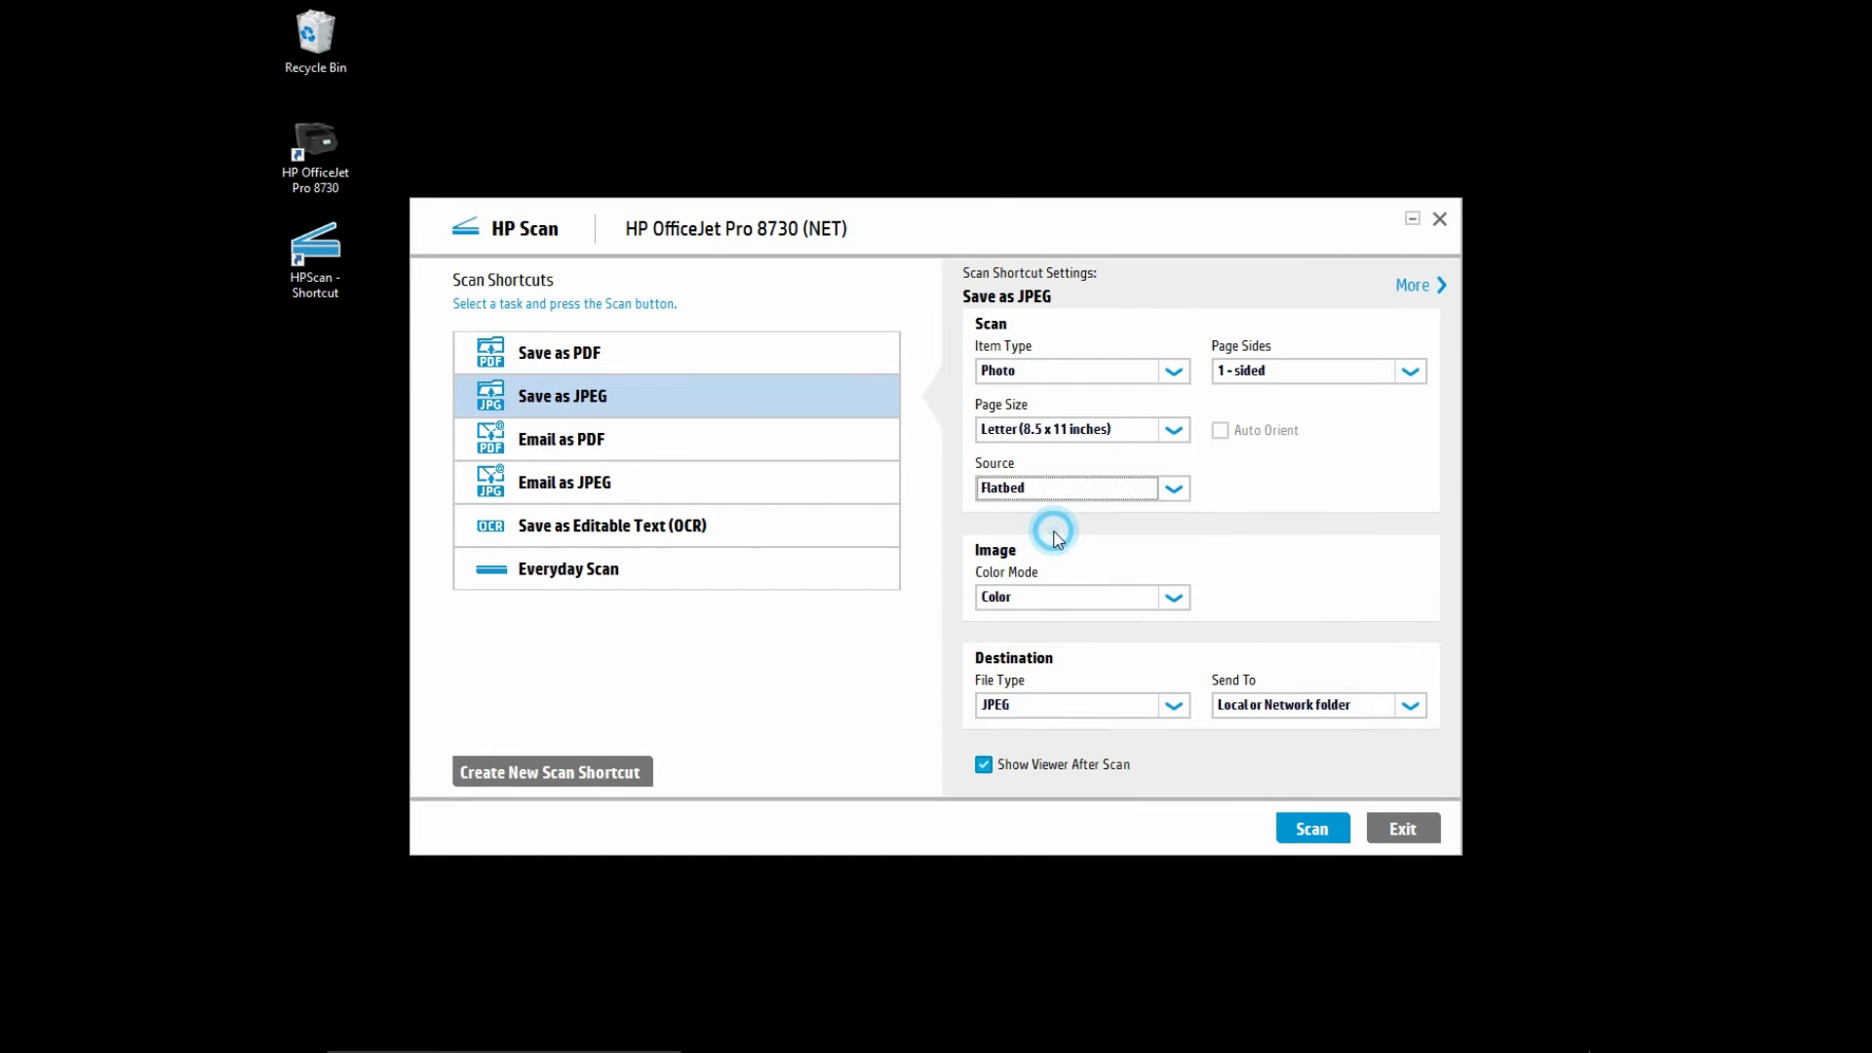
pyautogui.click(1401, 285)
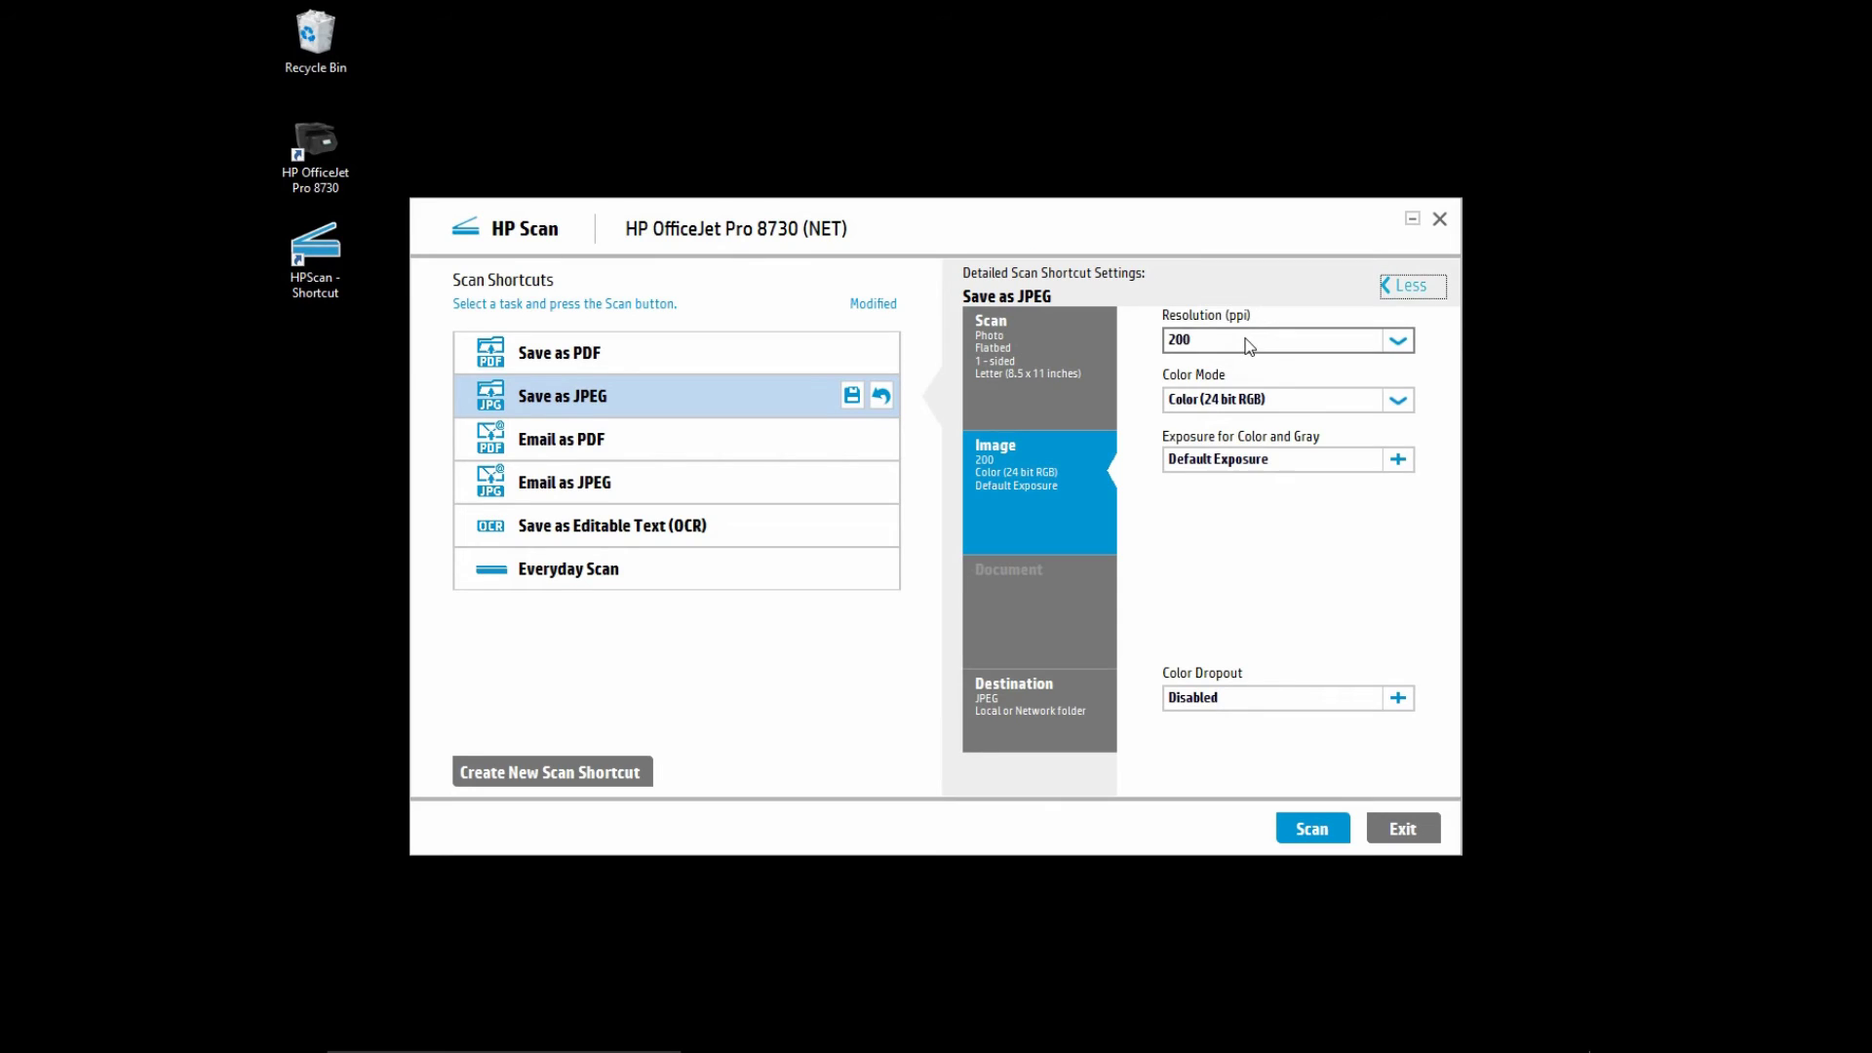
pyautogui.click(1249, 340)
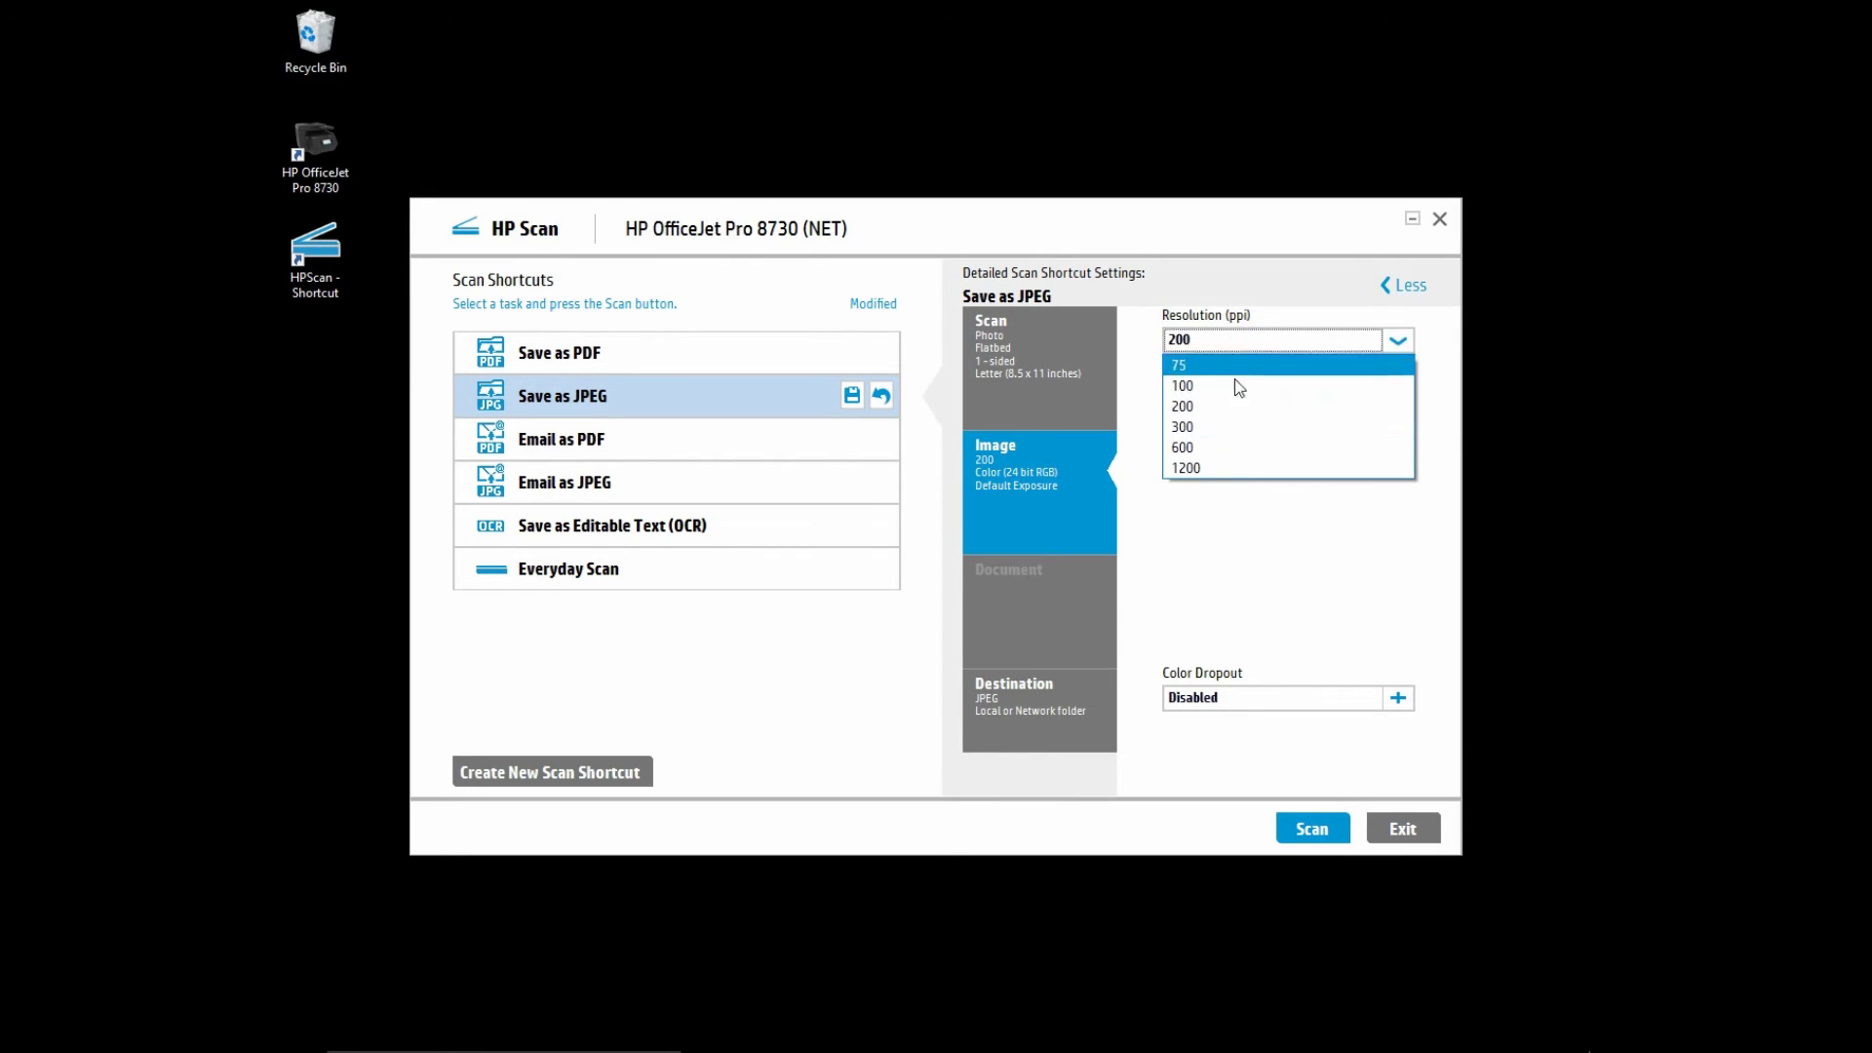
pyautogui.click(1214, 466)
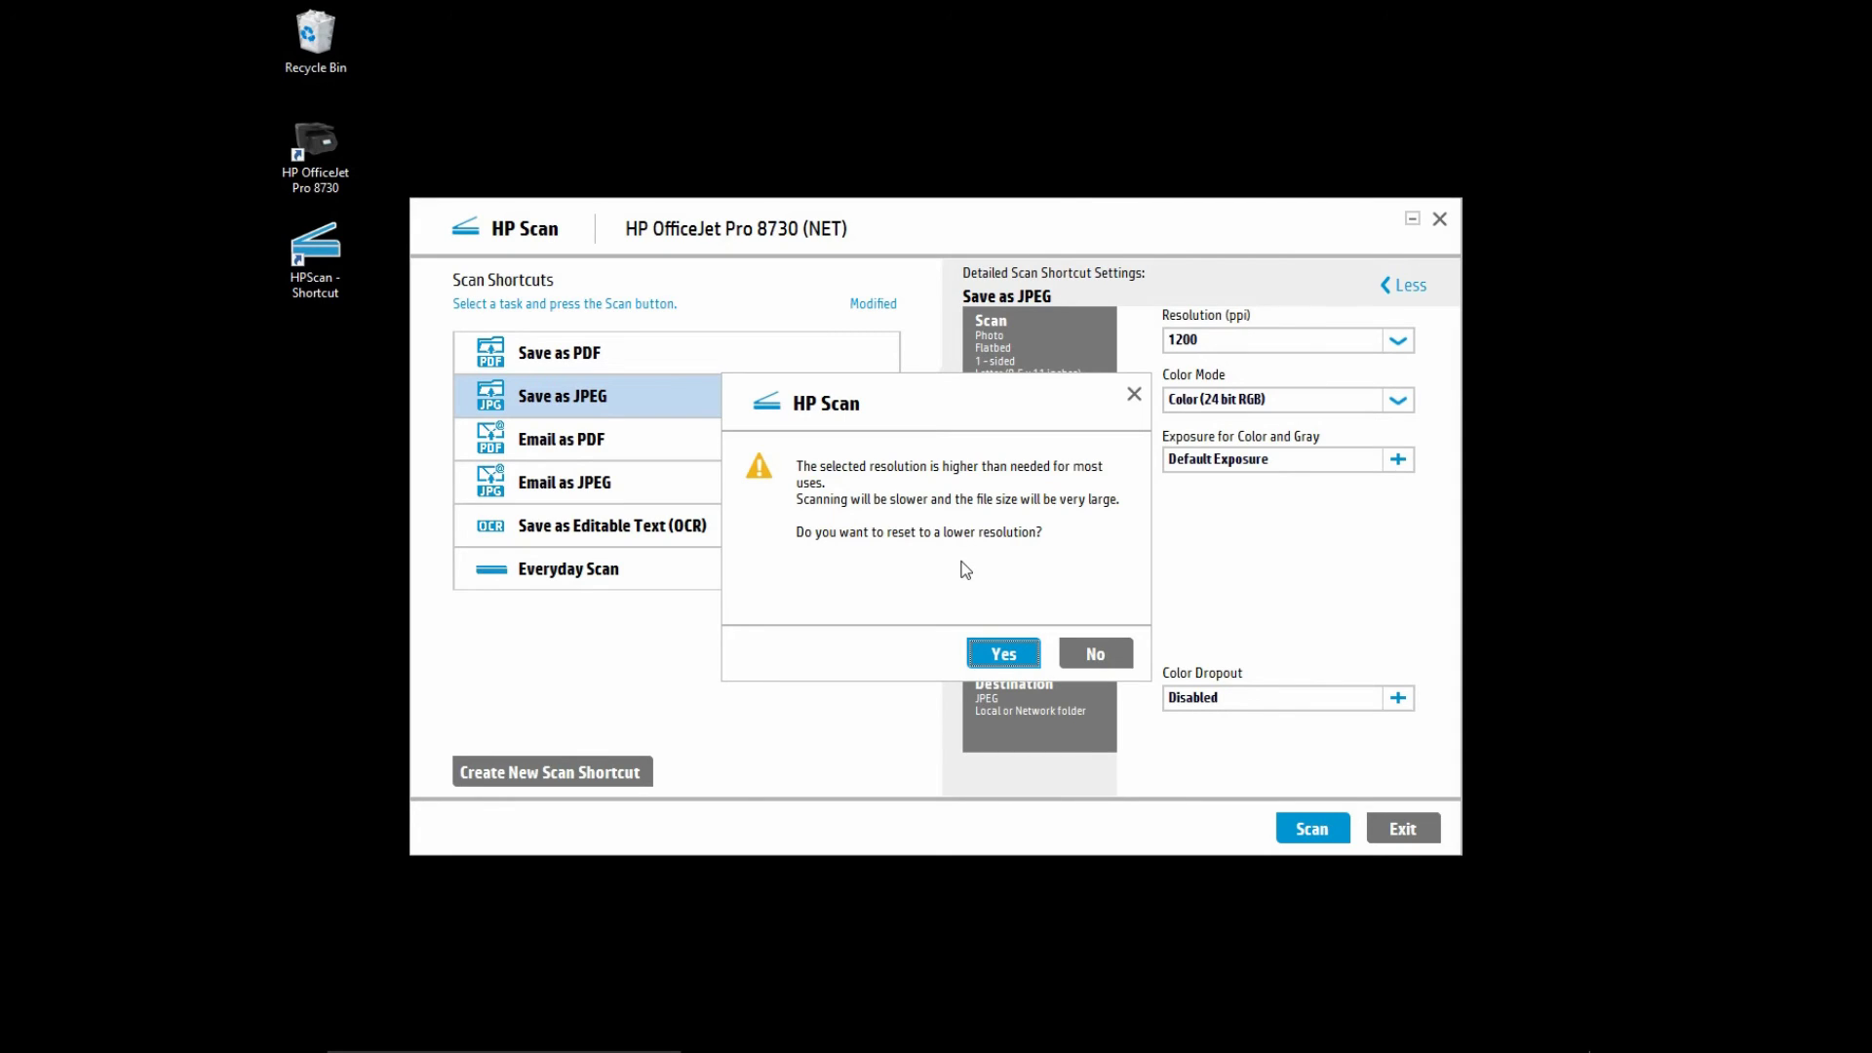
# Accept the lower-resolution reset and set Save as JPEG to 600 ppi.
pyautogui.click(1006, 655)
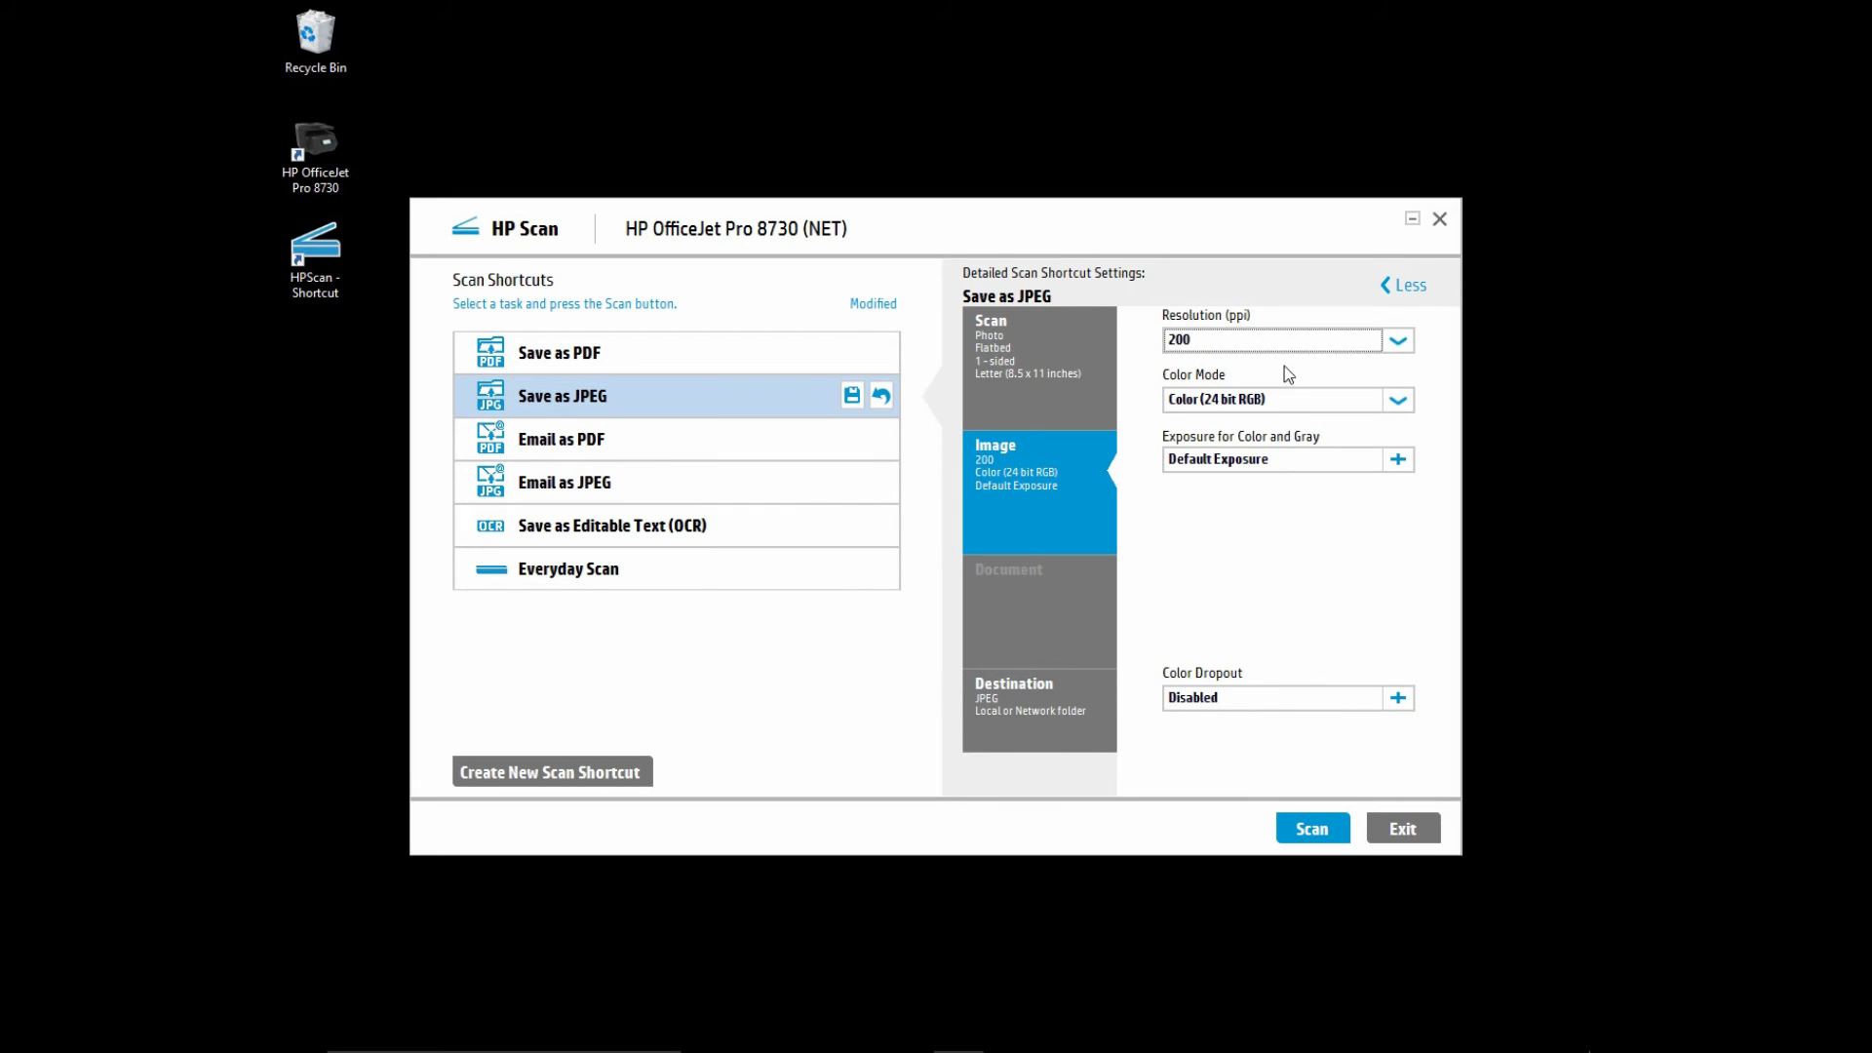
pyautogui.click(1287, 342)
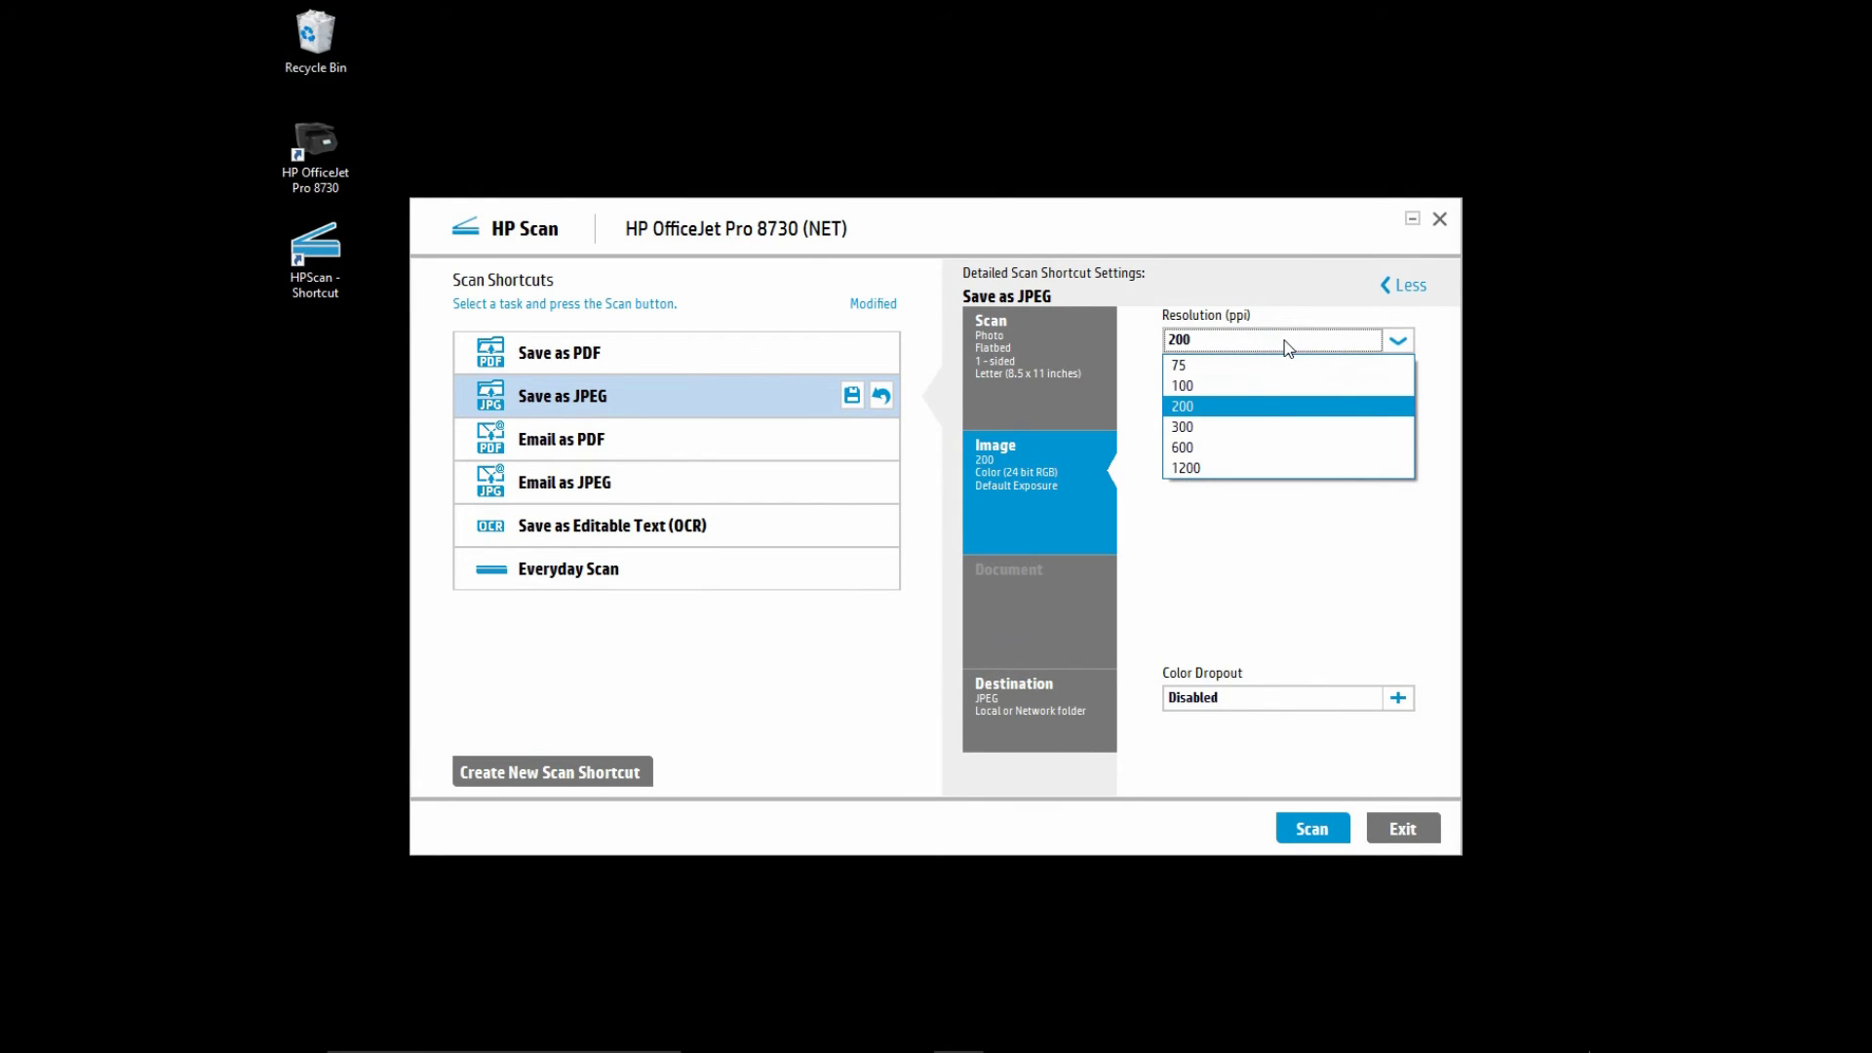
pyautogui.click(1231, 447)
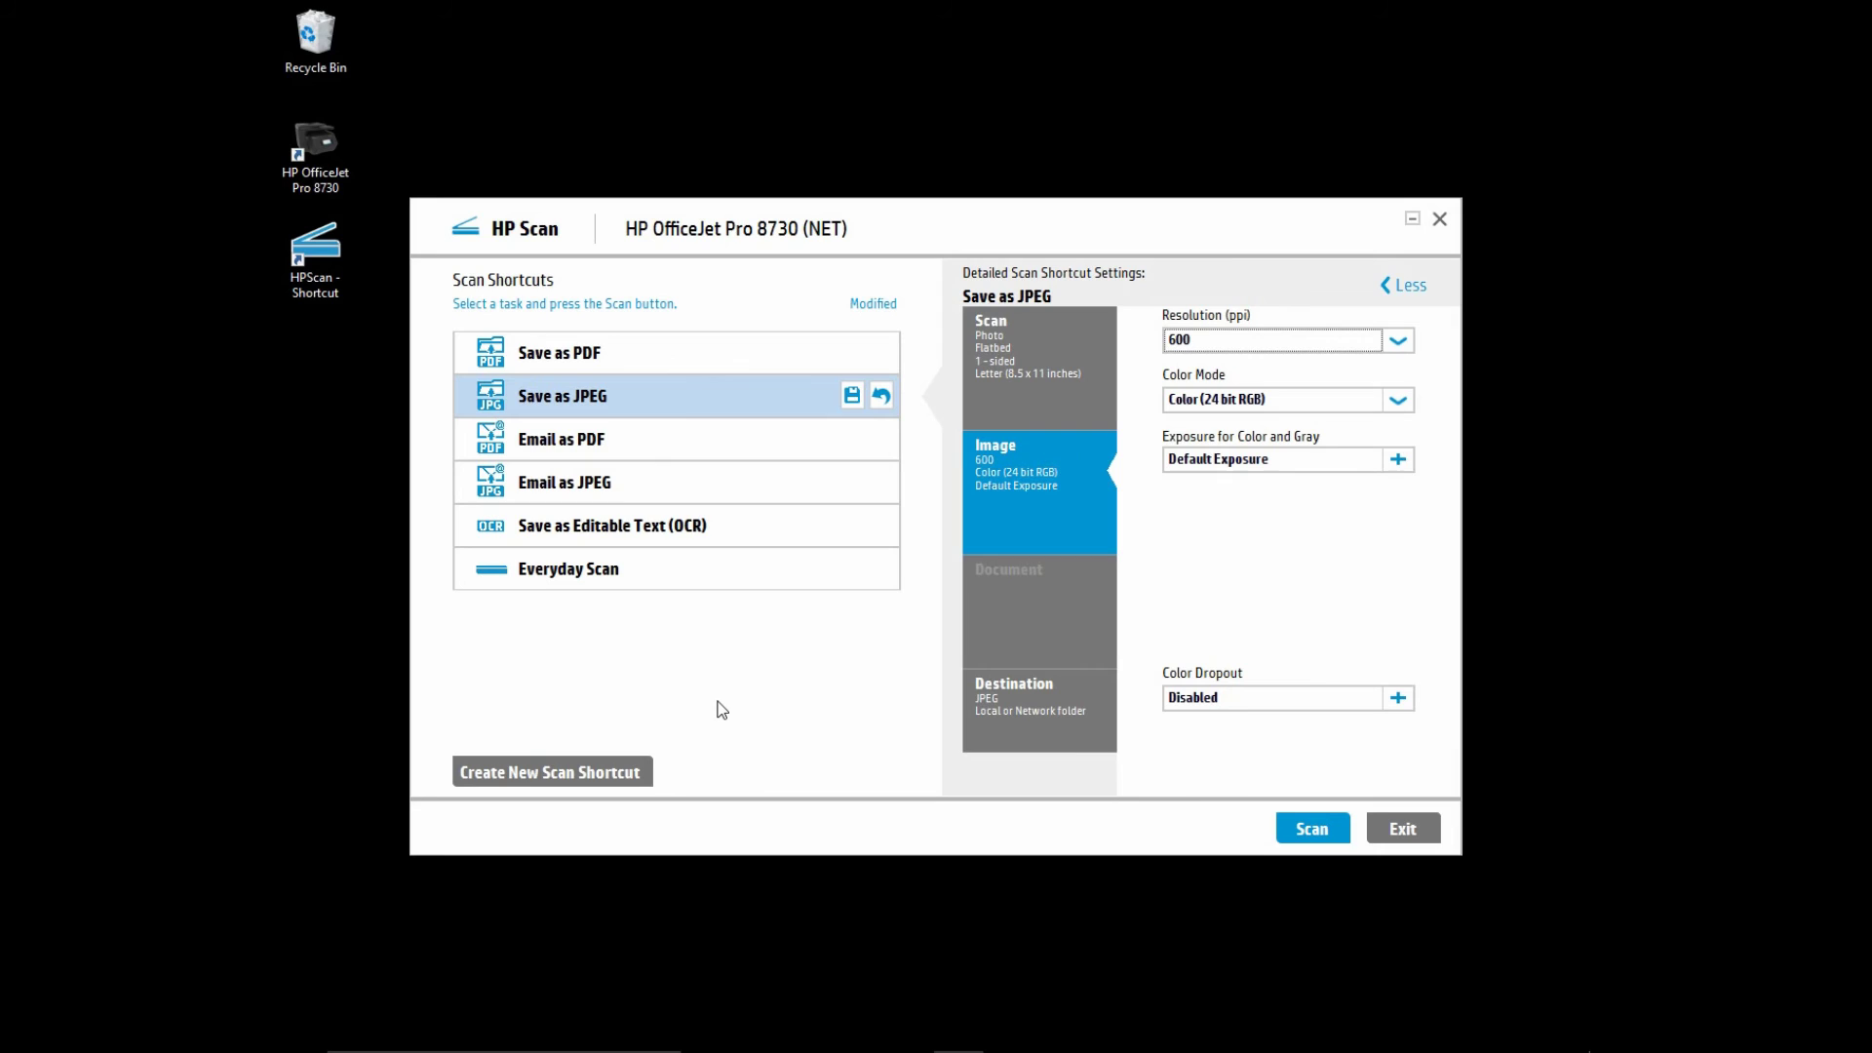
# Save the current flatbed 600 ppi JPEG settings as new shortcut 'Scan high res photos'.
pyautogui.click(602, 773)
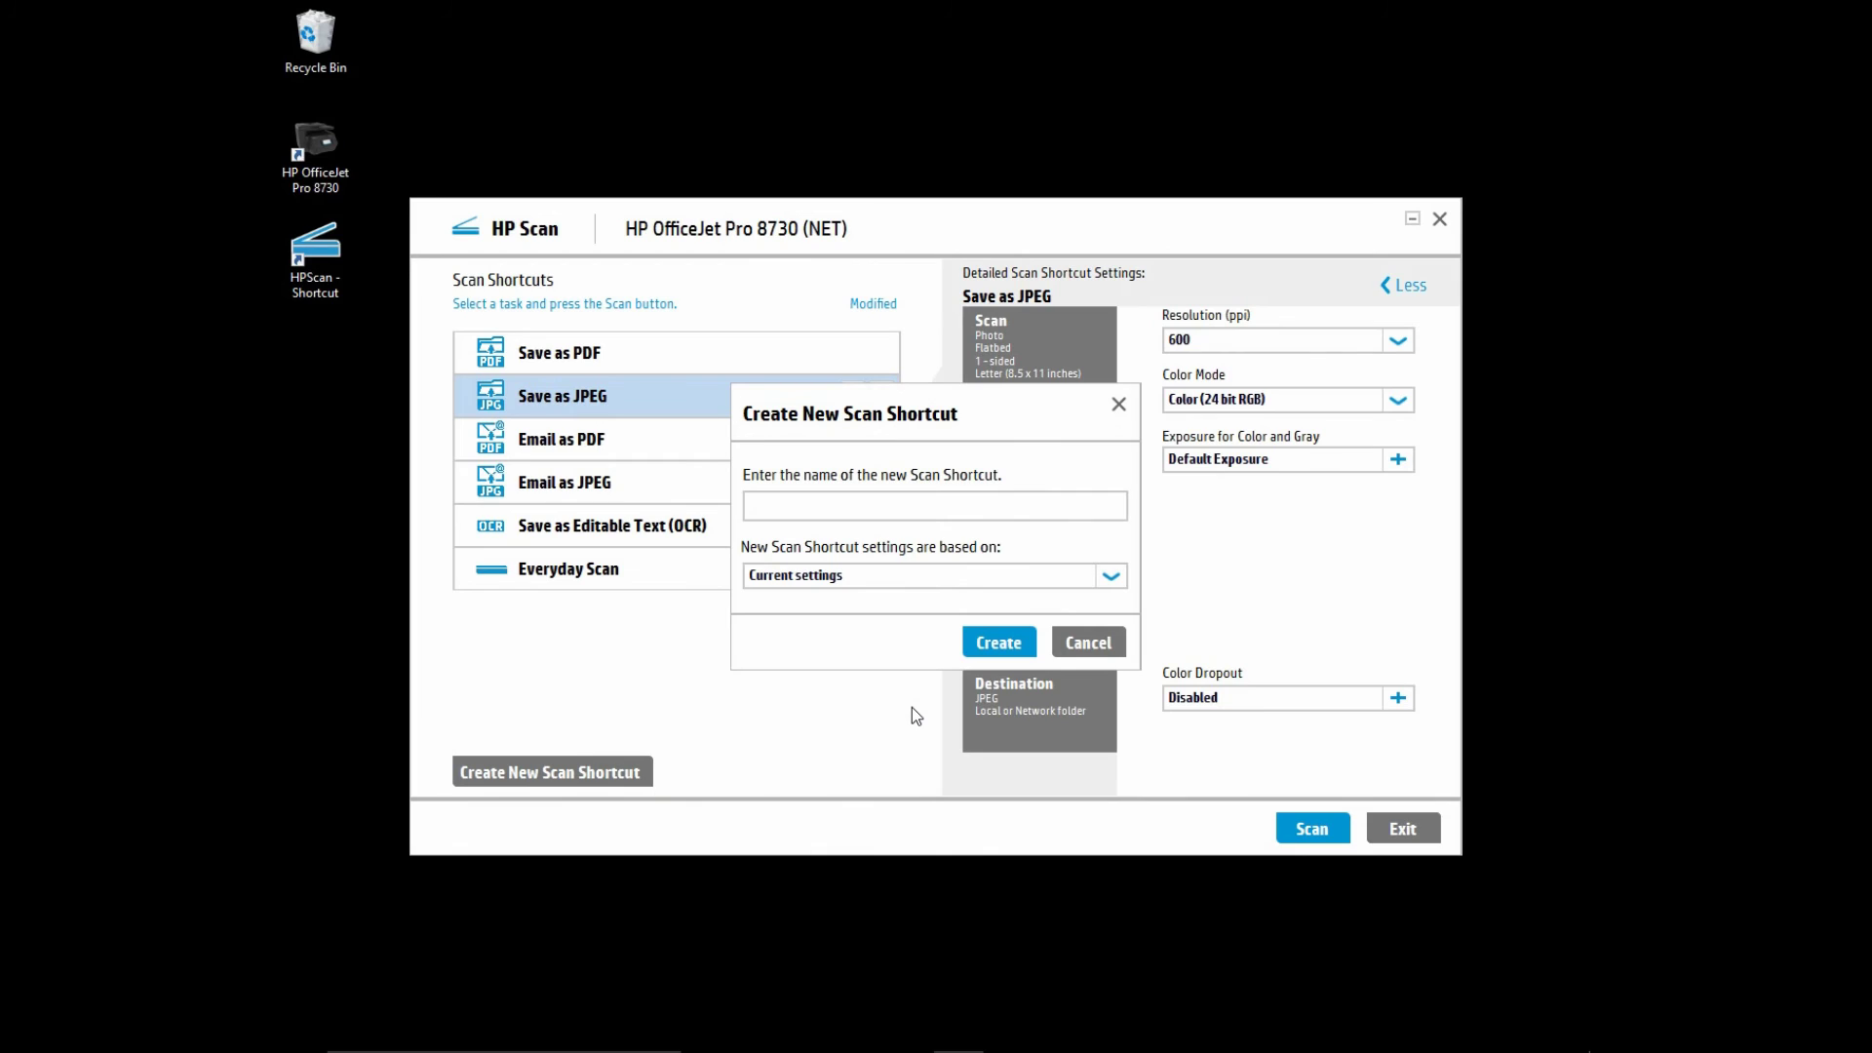
pyautogui.write('Scan high res photos')
pyautogui.click(1000, 644)
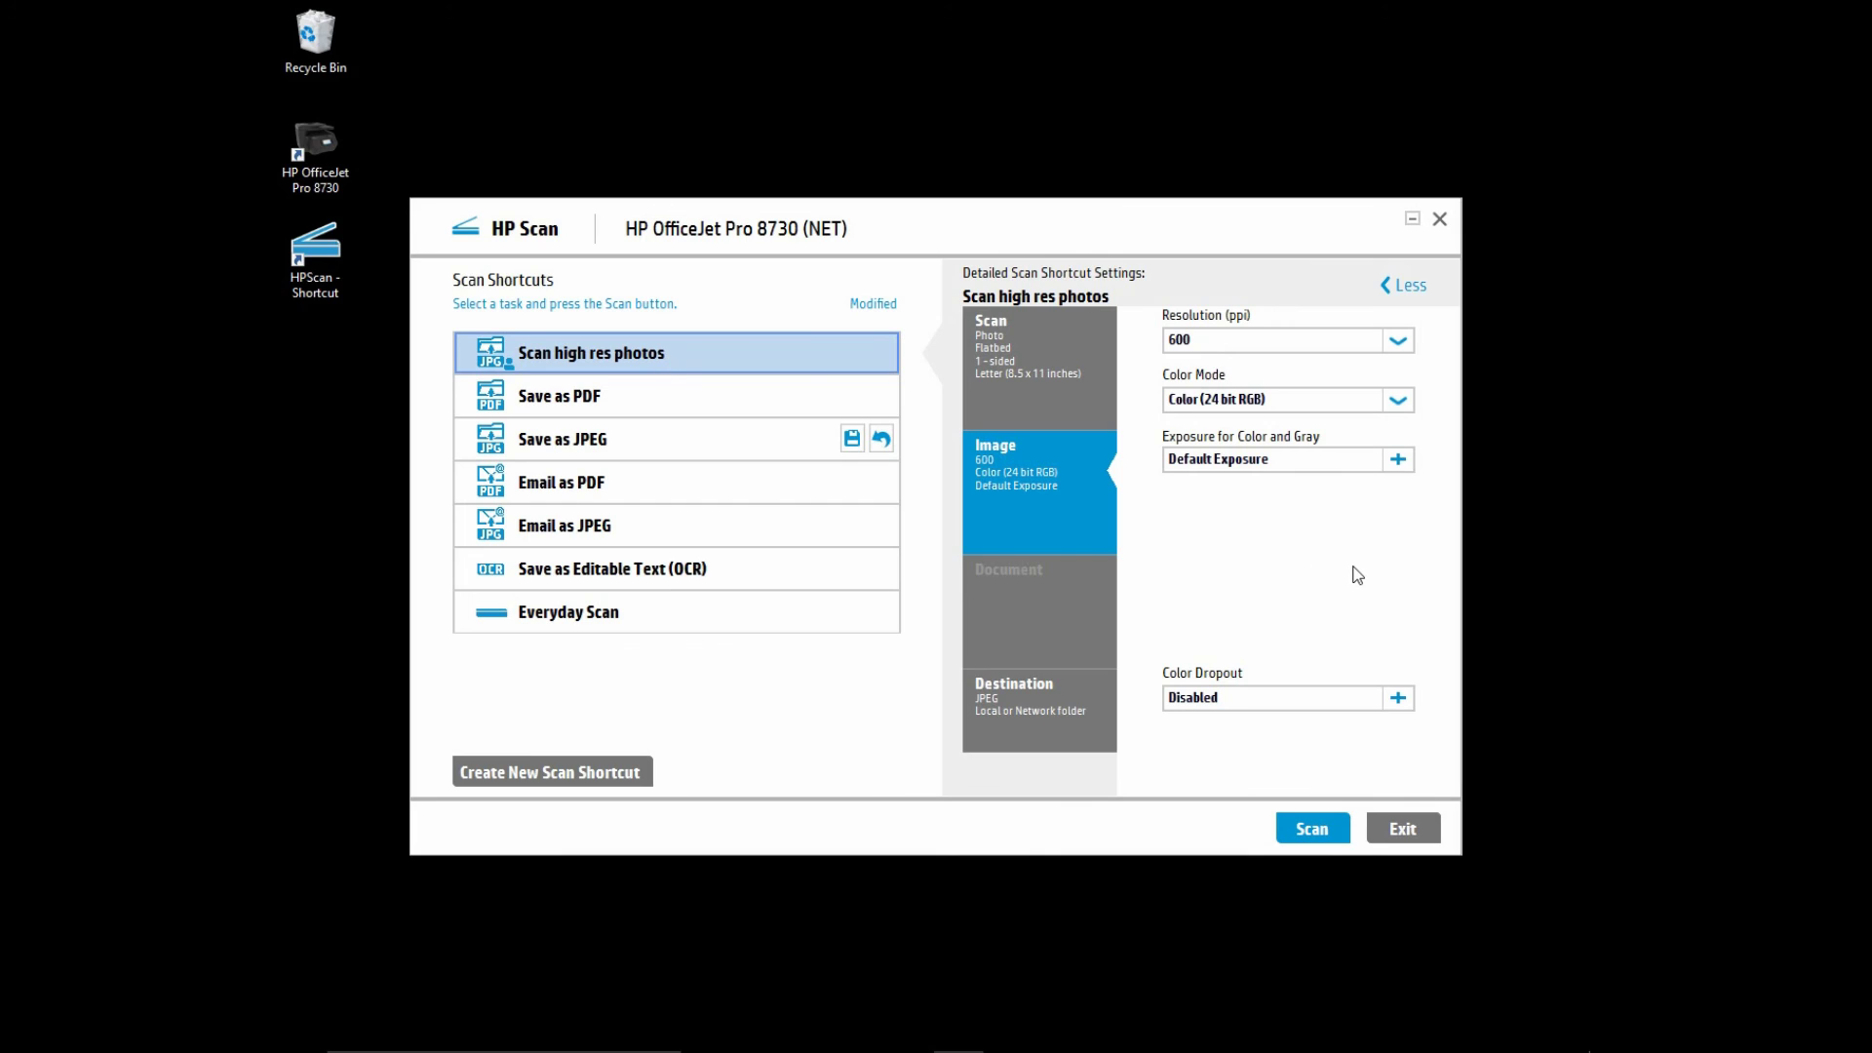
pyautogui.click(1404, 285)
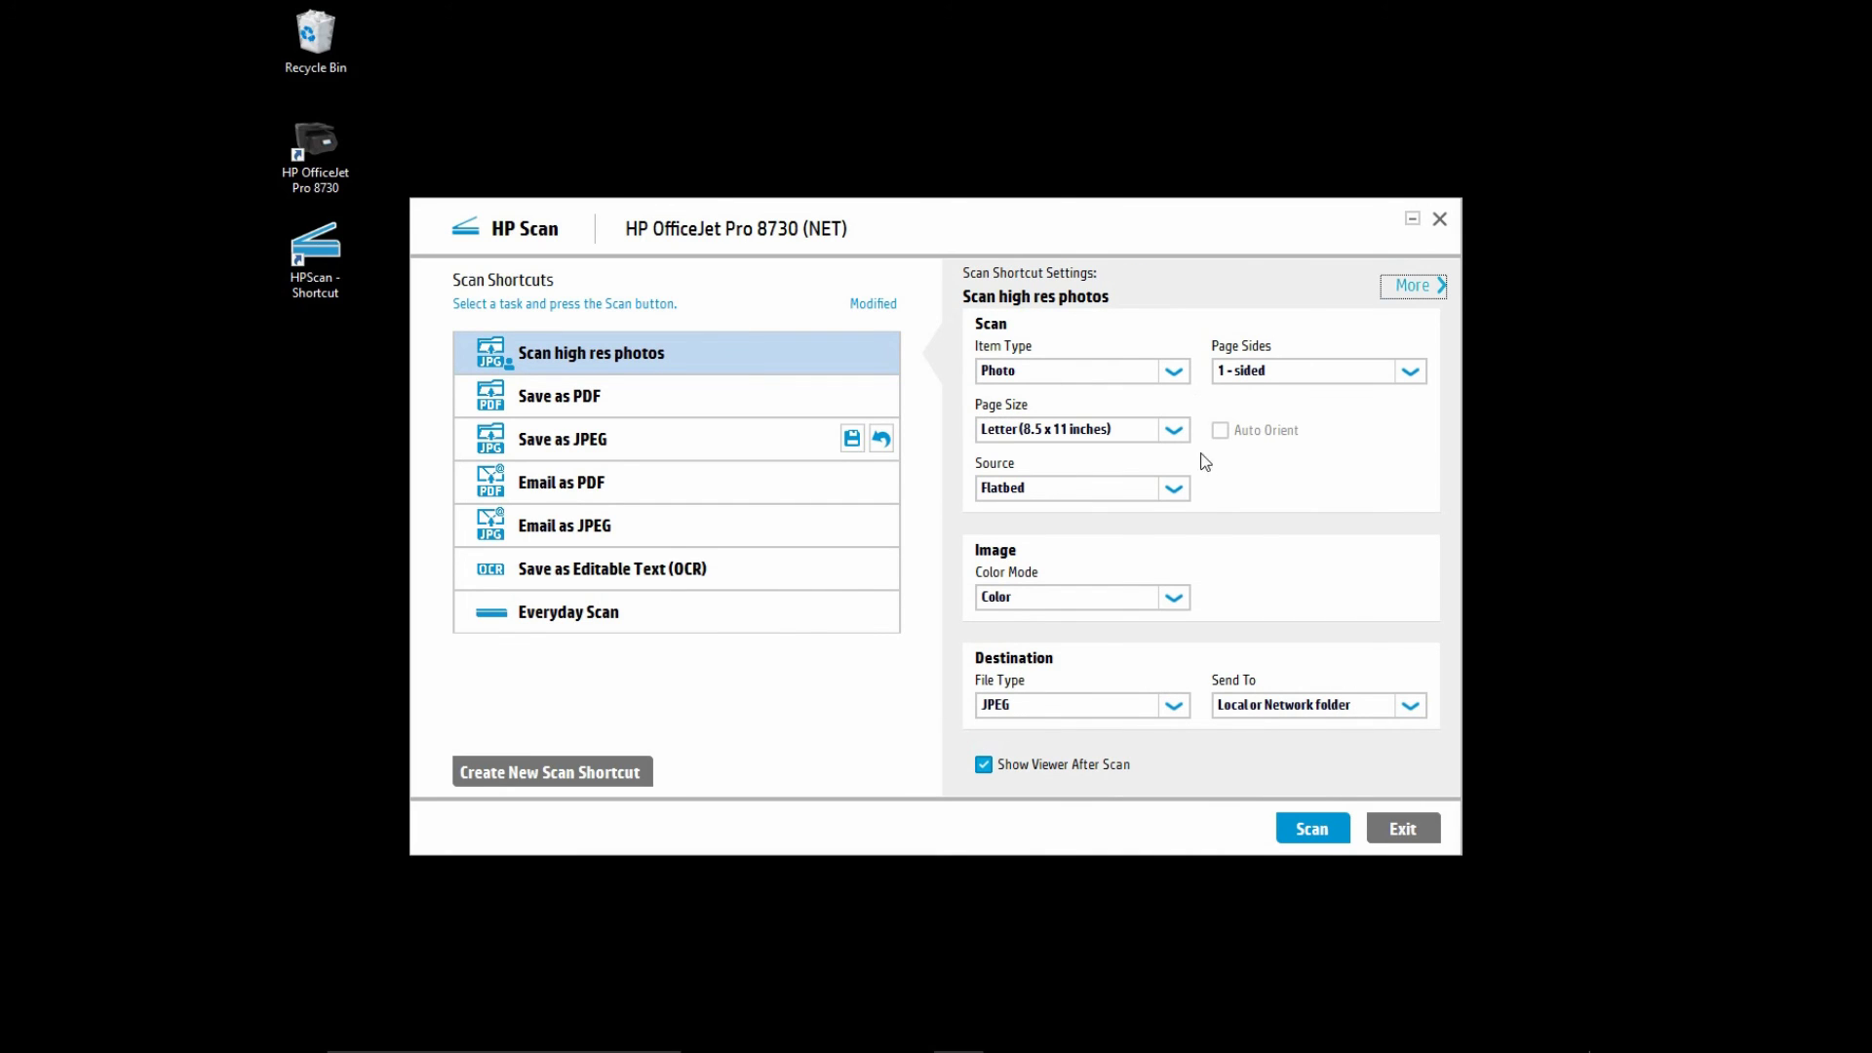
pyautogui.click(1416, 286)
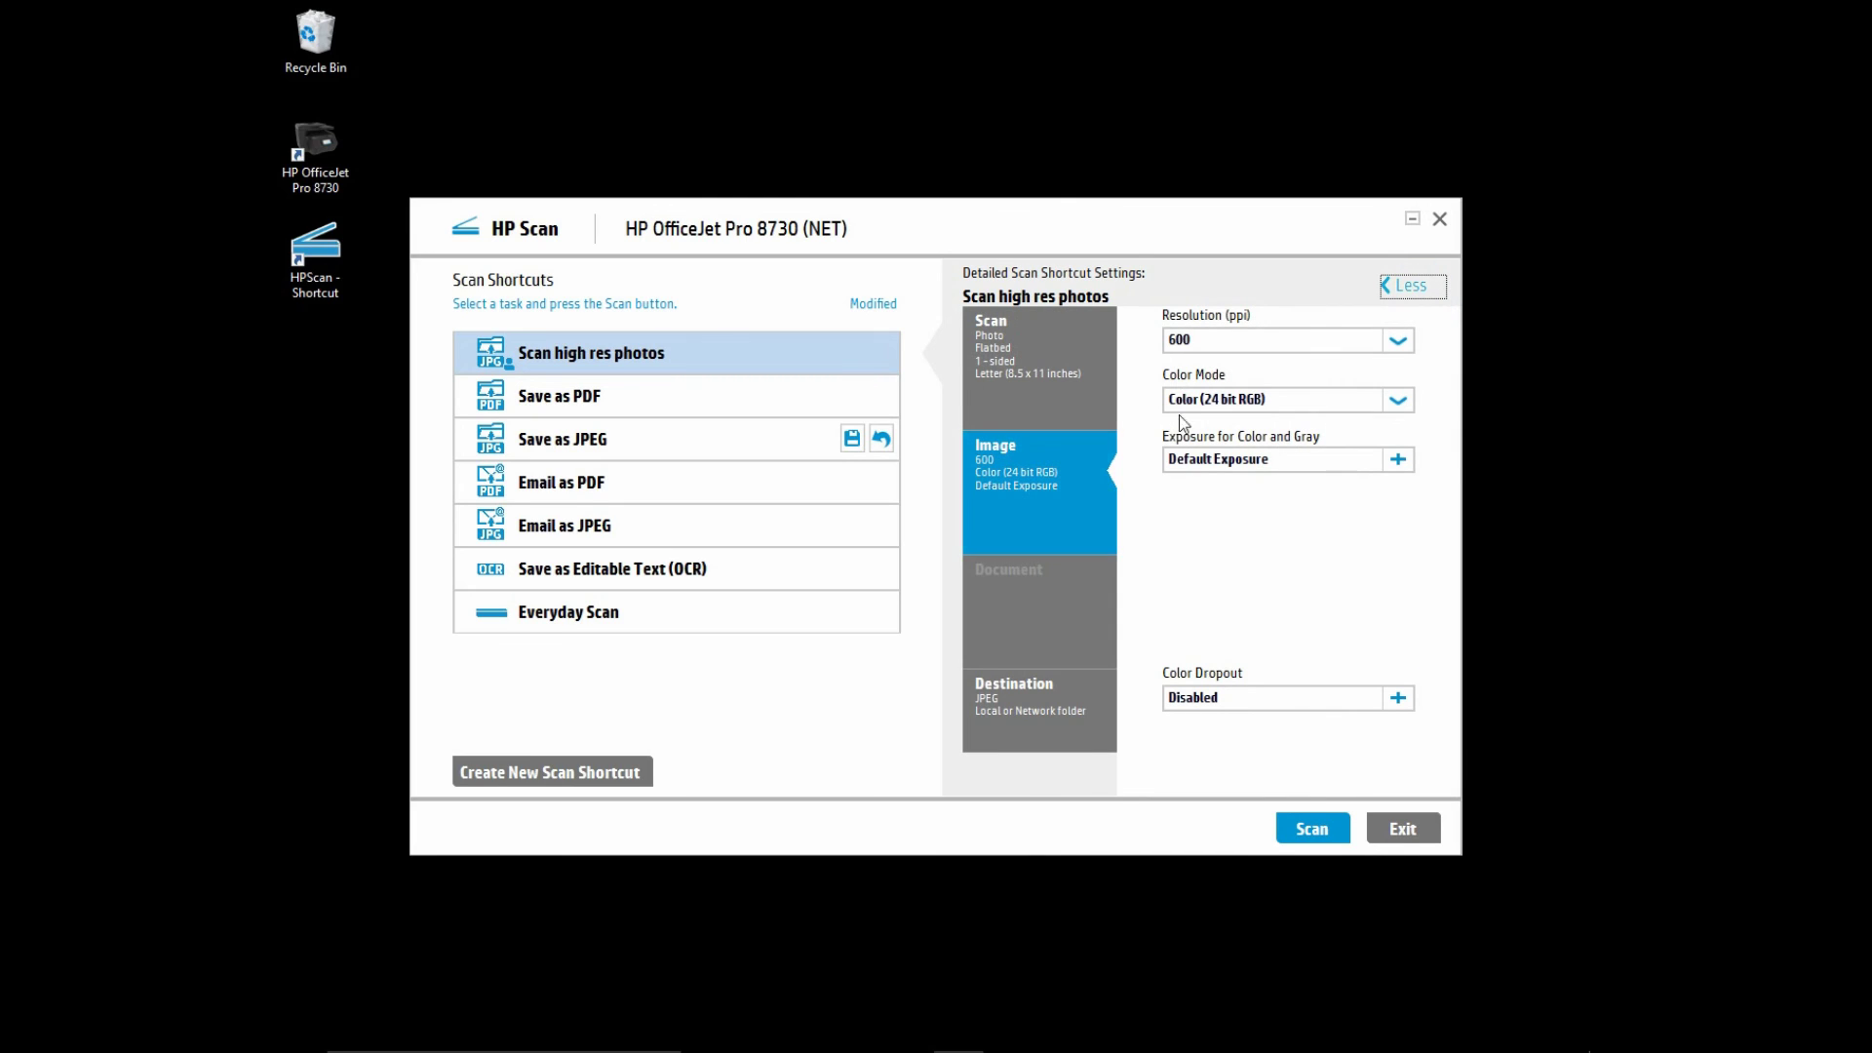
pyautogui.click(1285, 351)
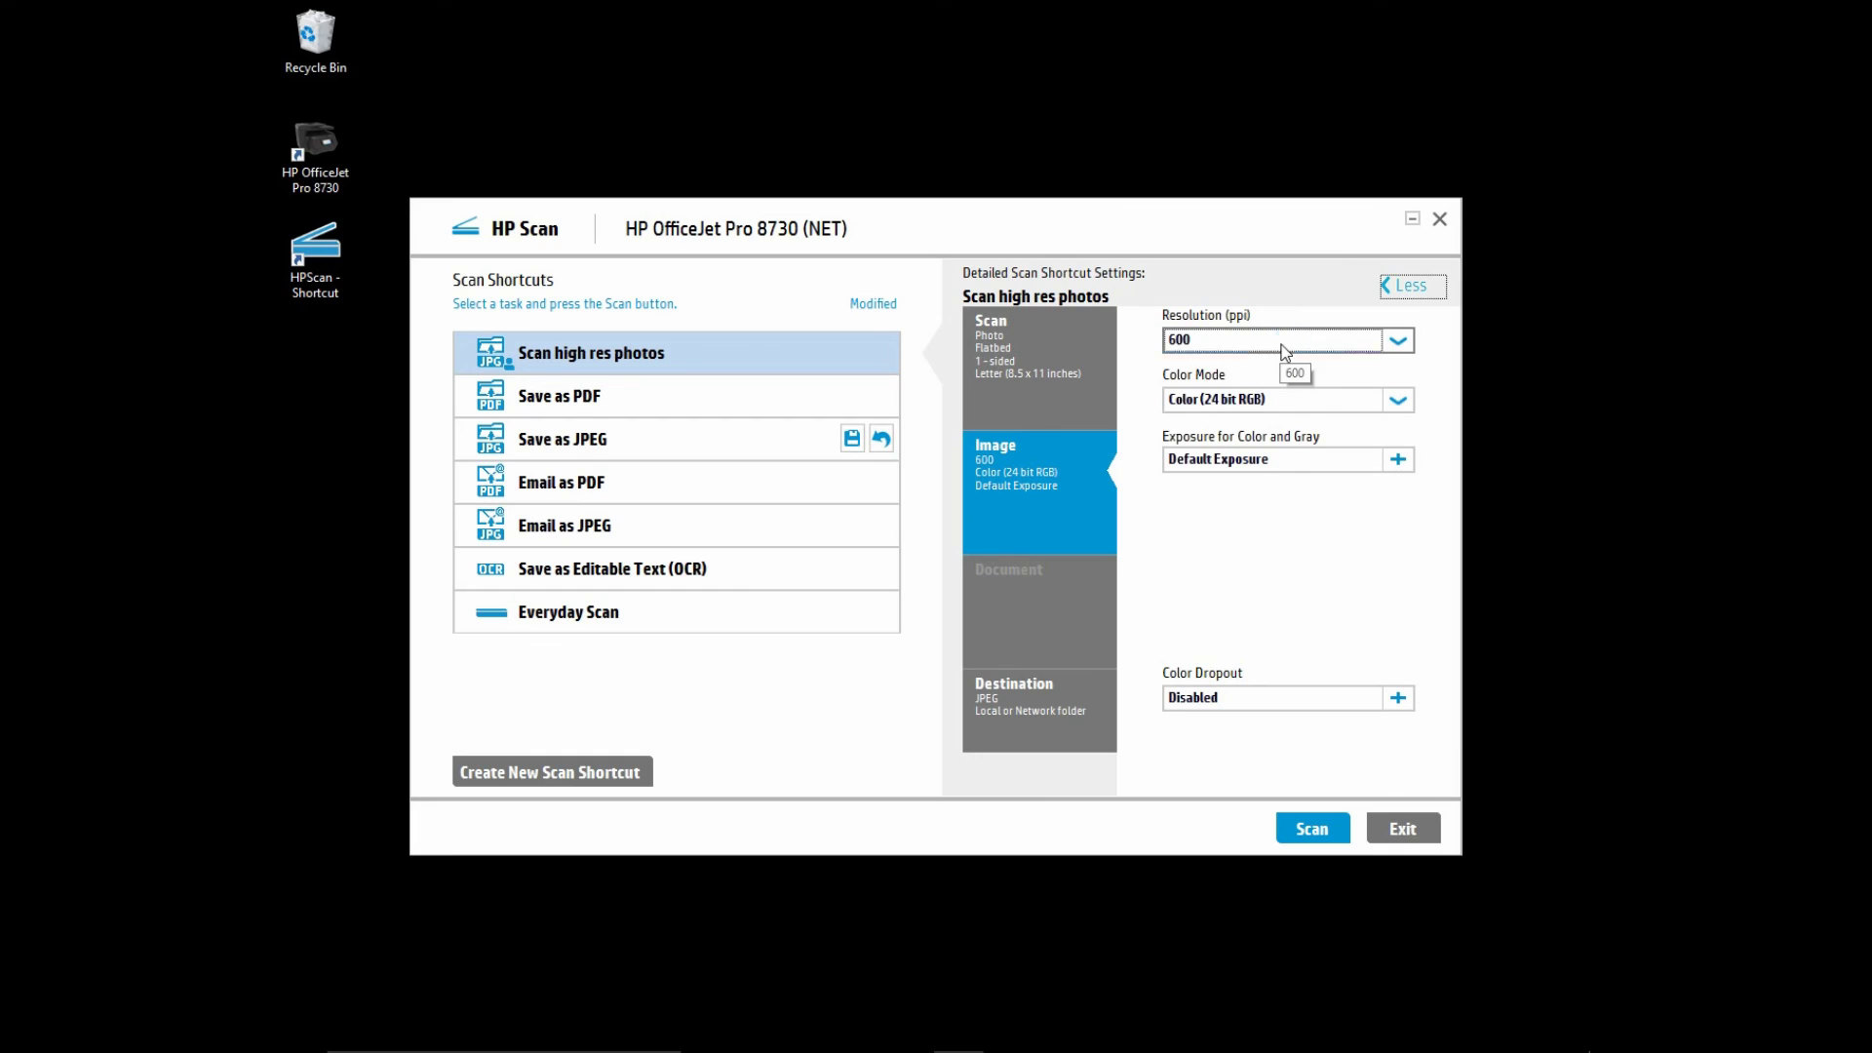